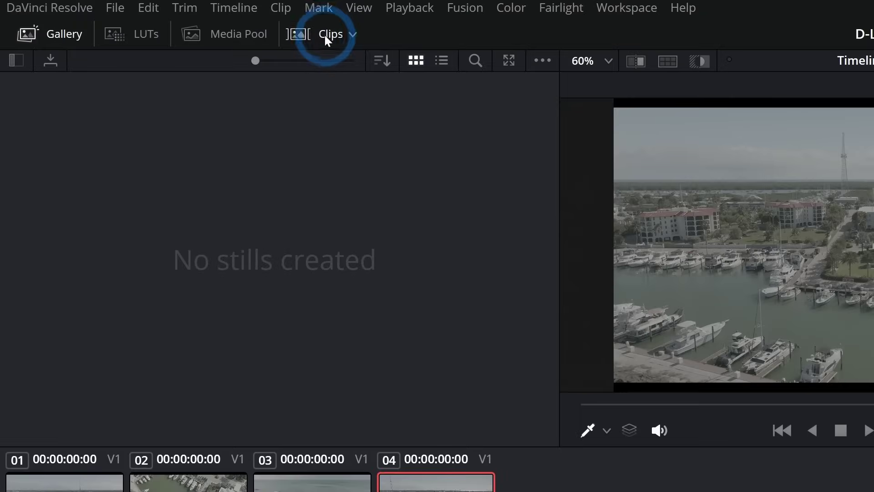
- Clear the clip thumbnails and timeline from the Color workspace and show the video scopes as Parade
click(160, 17)
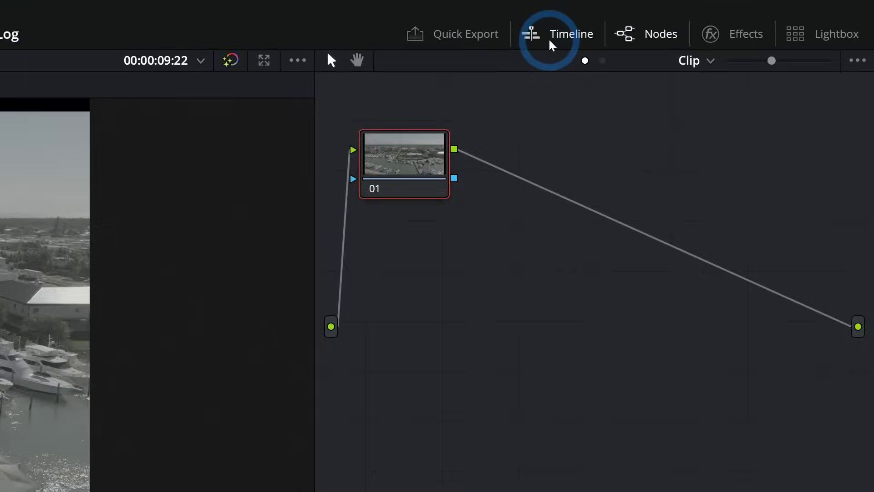
click(715, 21)
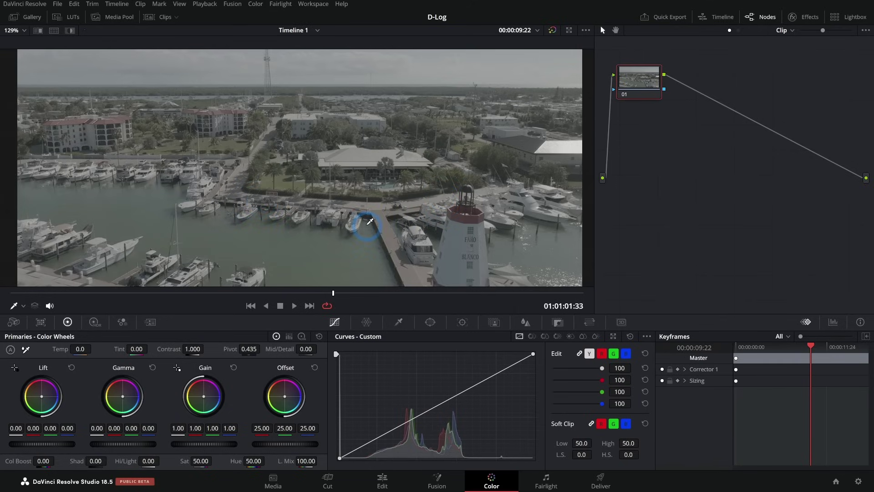
click(833, 322)
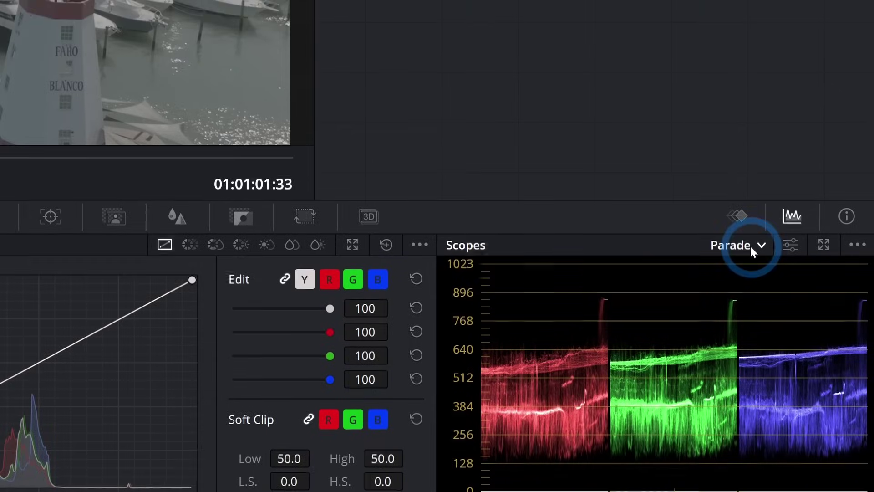
click(751, 199)
click(767, 265)
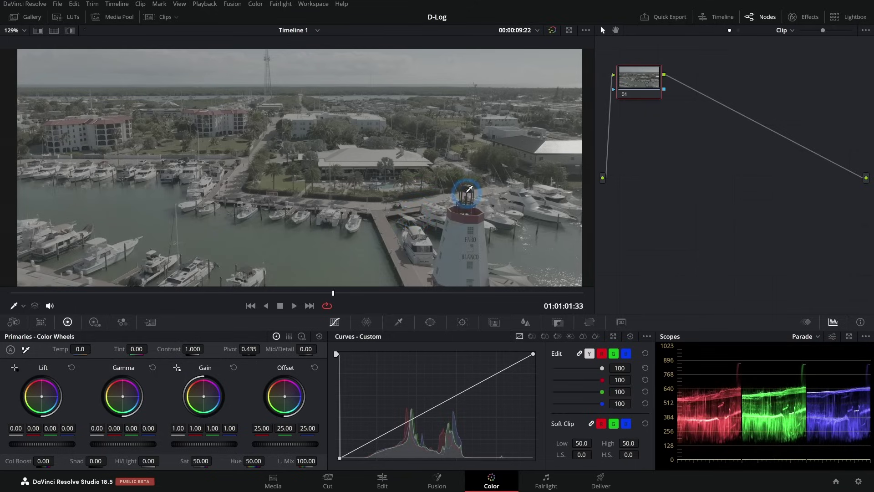
- Move node 01 closer to the node graph's output and label it TRANSFORM
drag(645, 86, 795, 155)
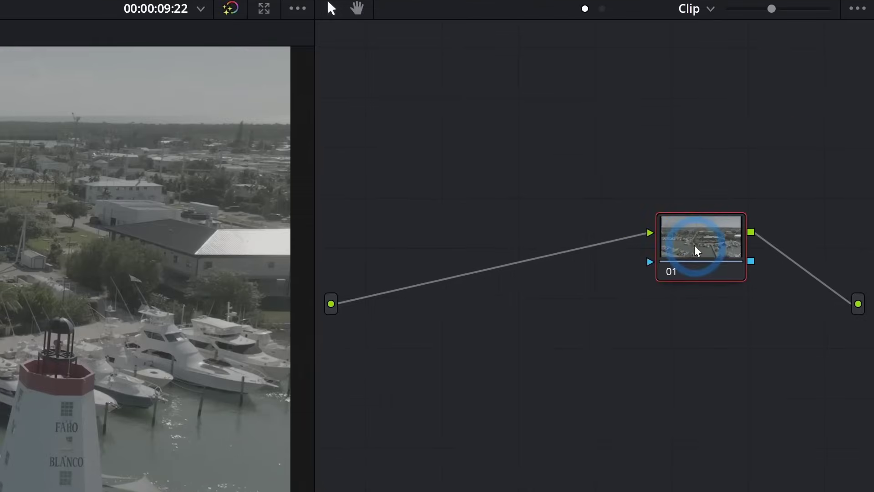
right_click(781, 156)
click(719, 253)
text(TRANSFORM)
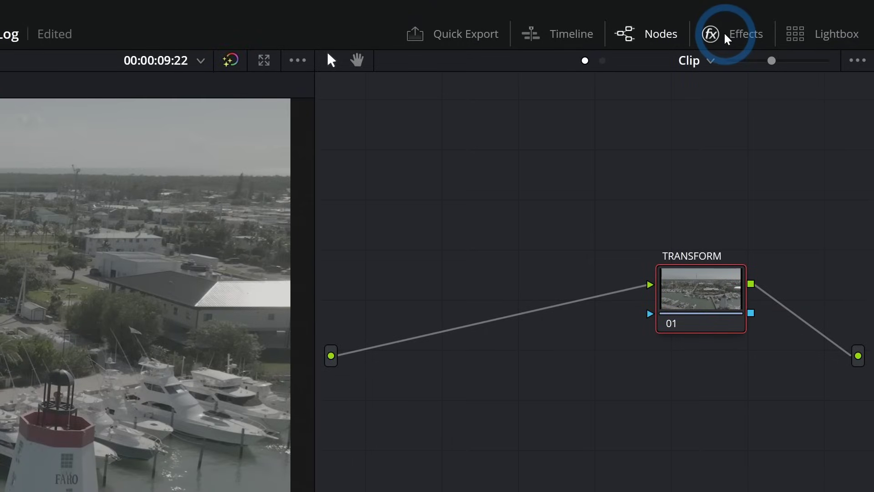
- Apply the Color Space Transform effect from the effects library to the TRANSFORM node
click(726, 36)
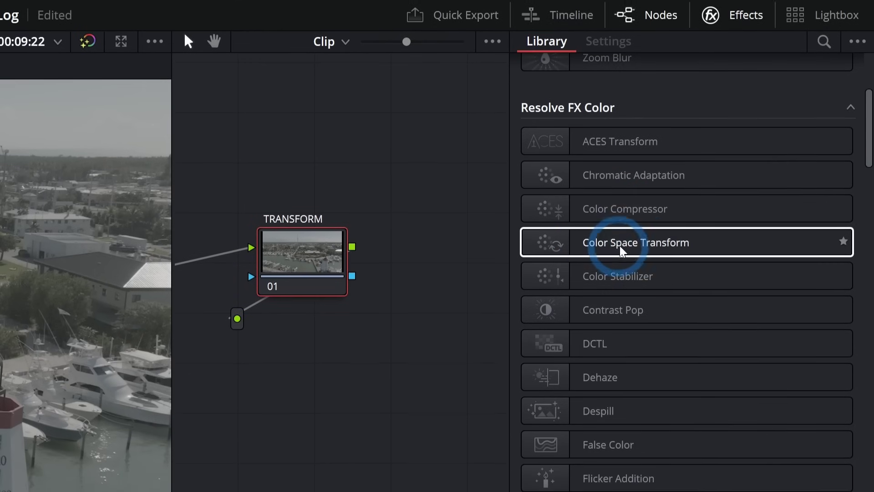
drag(647, 251, 306, 264)
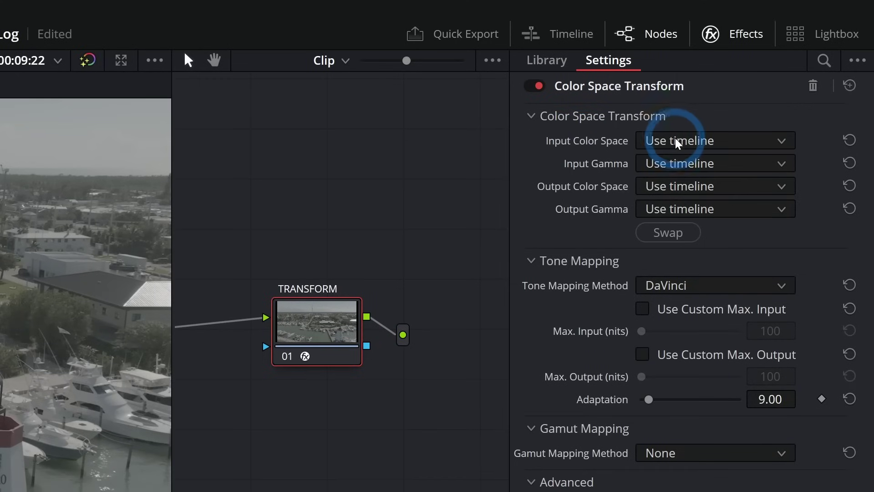
- Set the transform's input color space to DJI D-Gamut and its input gamma to DJI D-Log
click(778, 70)
scroll(787, 105, down, 1)
scroll(700, 214, down, 4)
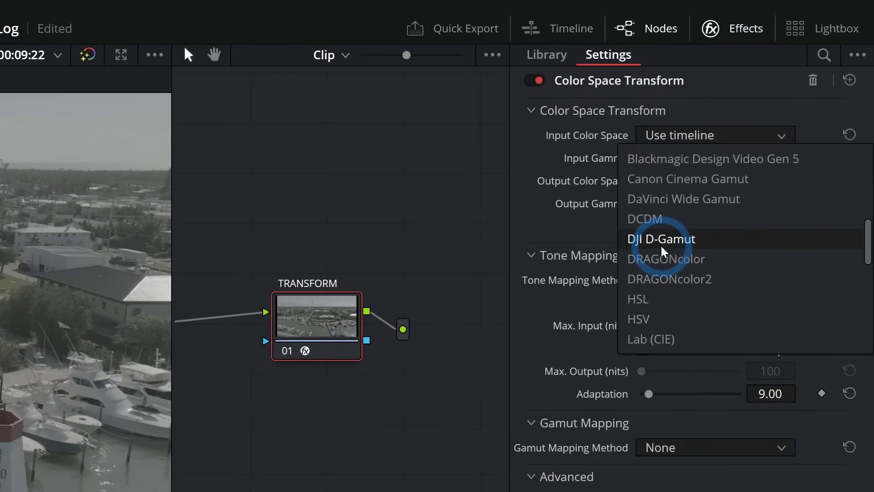
click(711, 248)
click(692, 165)
scroll(706, 234, down, 3)
scroll(683, 218, down, 3)
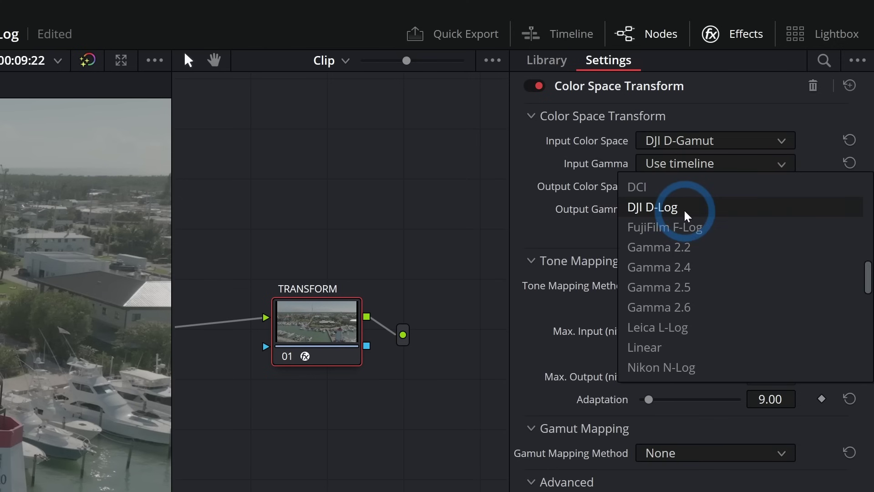
click(686, 207)
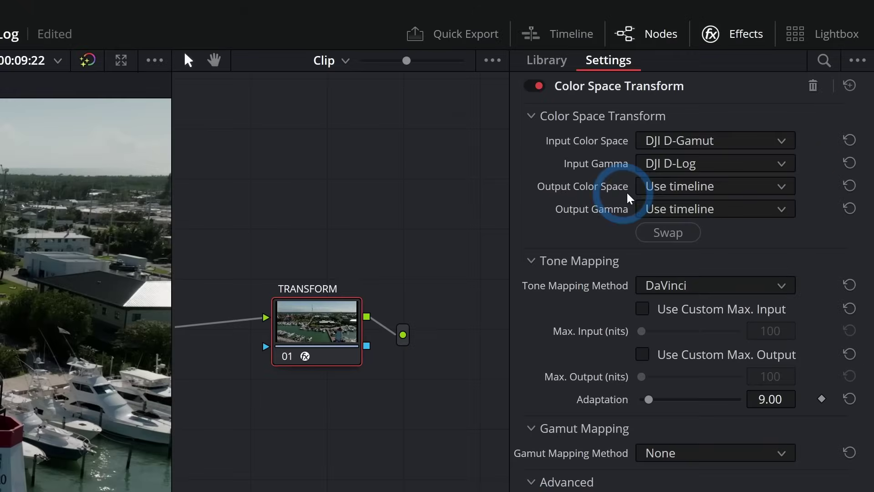
- Set both the output color space and the output gamma of the transform to Rec.709
click(685, 187)
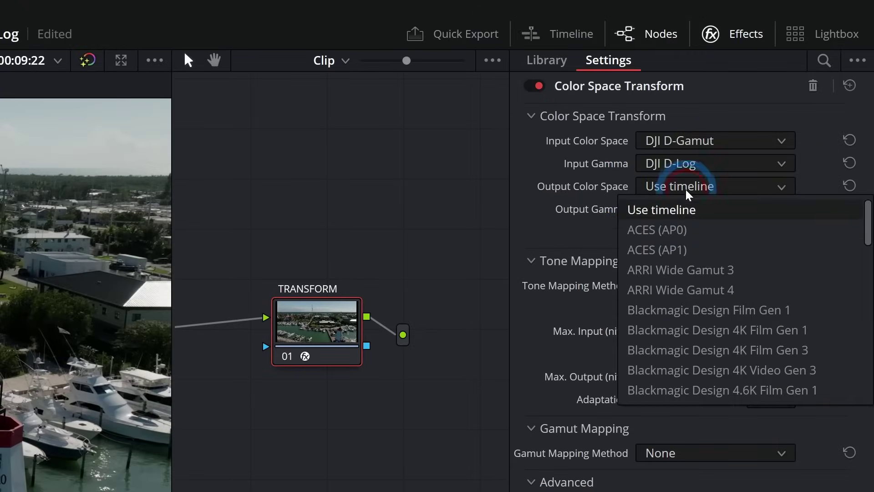
scroll(690, 251, down, 5)
scroll(692, 251, down, 3)
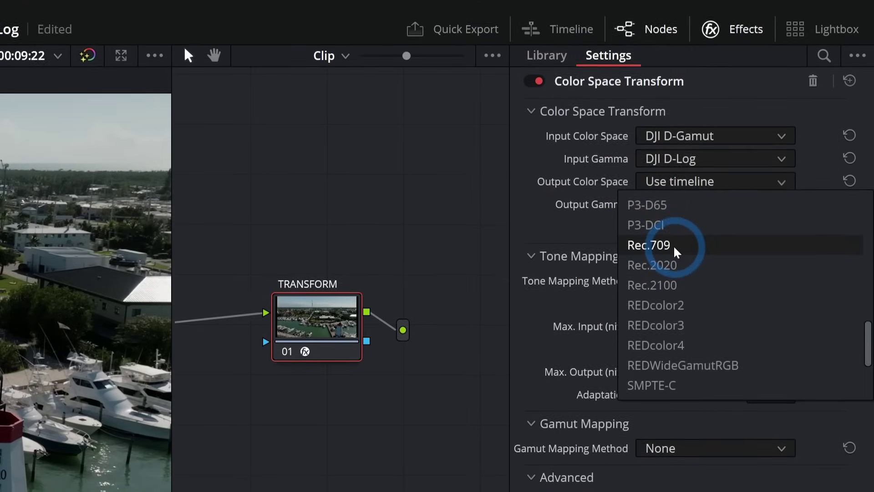
click(683, 251)
click(697, 208)
scroll(704, 259, down, 8)
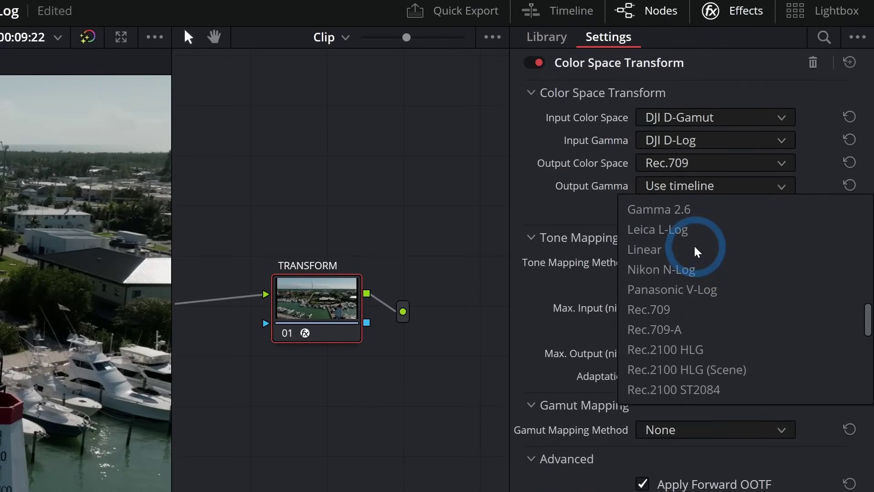
click(683, 300)
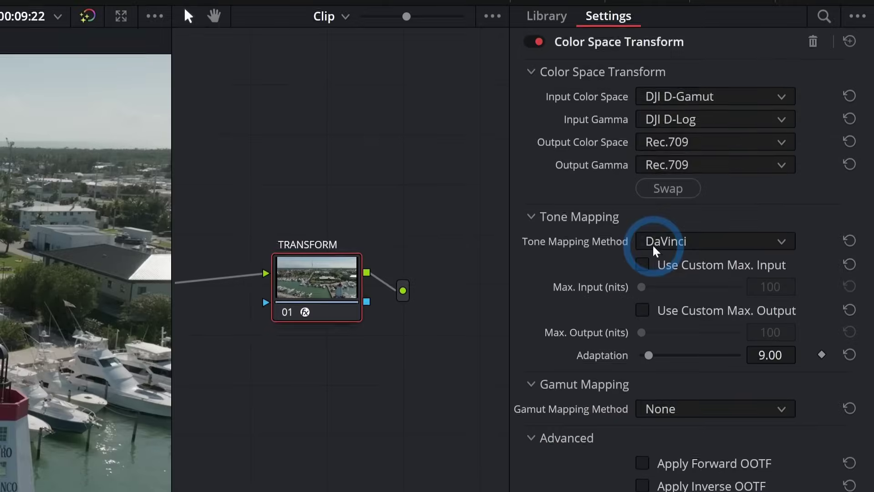
- Set the tone mapping method to Luminance Mapping and the gamut mapping method to Saturation Compression
click(769, 142)
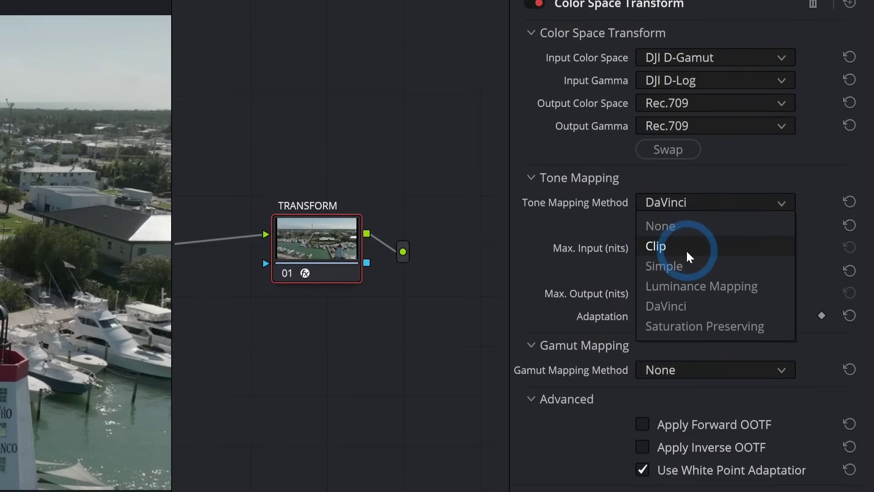
click(700, 290)
click(698, 375)
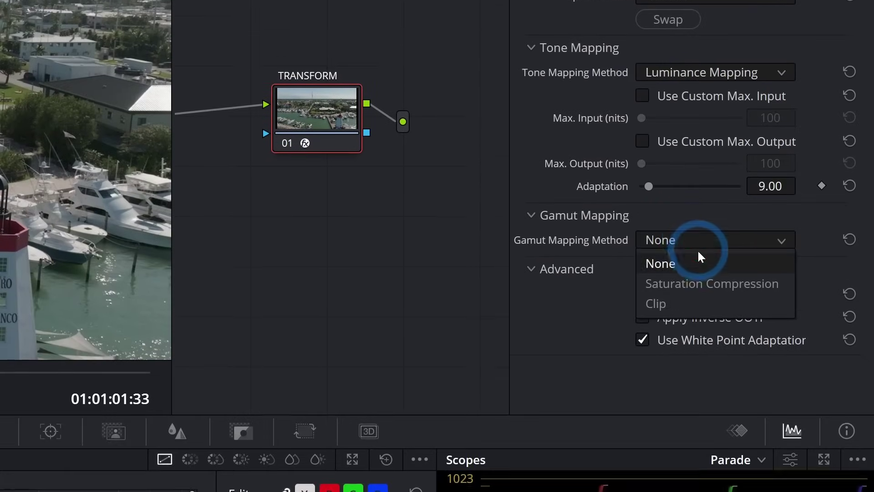
click(706, 284)
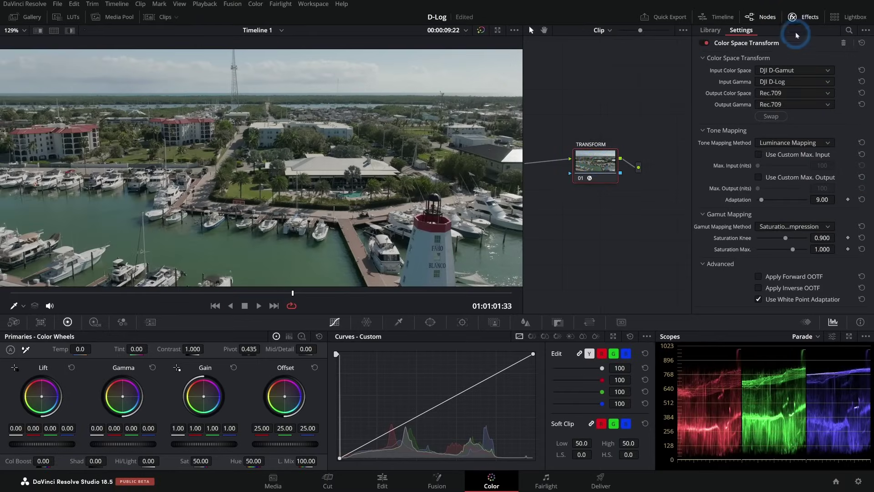
- Close the effects library and place the TRANSFORM node right beside the node graph's output
click(805, 18)
drag(664, 173, 820, 191)
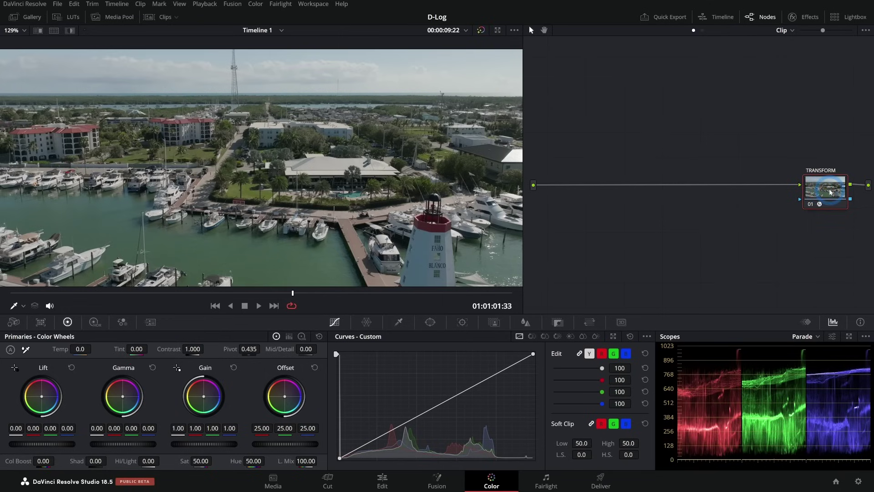
mouse_move(823, 188)
mouse_down()
mouse_move(827, 176)
mouse_move(826, 184)
mouse_up()
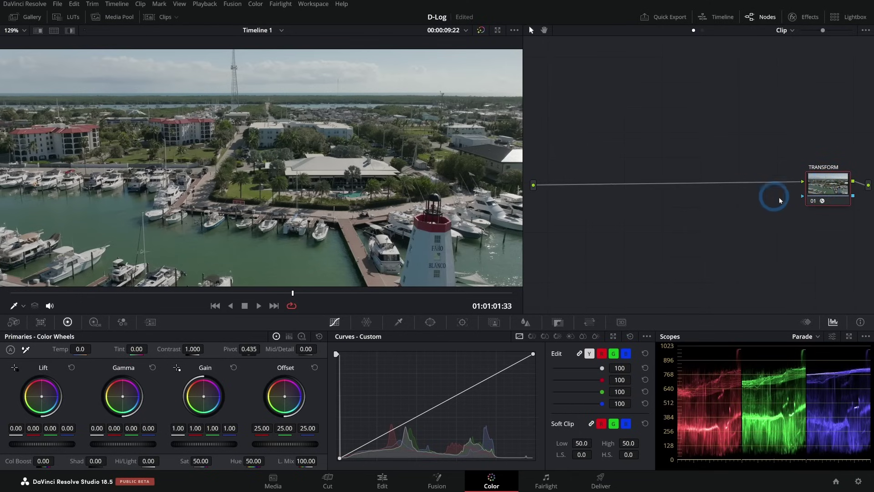
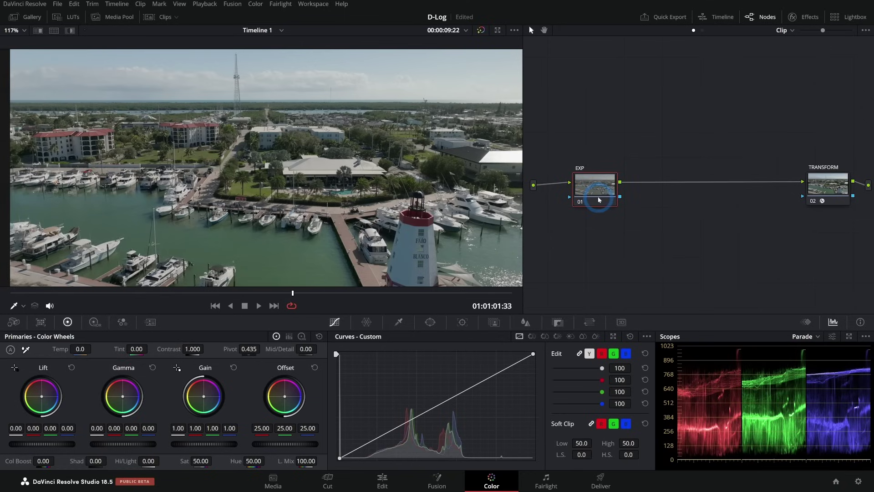
- Adjust the exposure on the EXP node by setting its Offset to 29.40 on all channels
drag(599, 199, 592, 193)
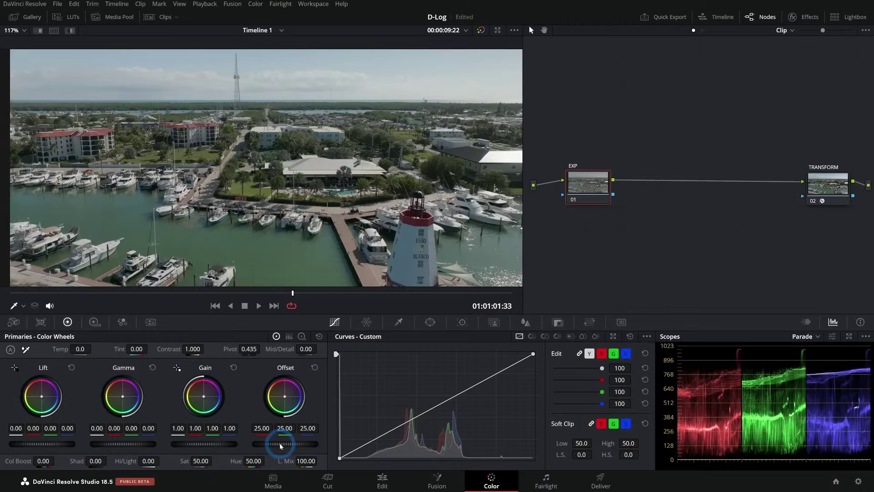
drag(281, 446, 472, 442)
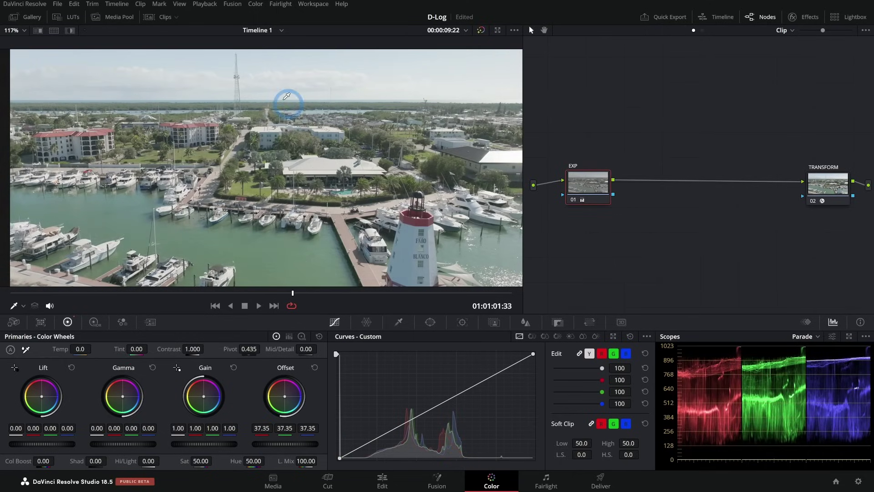
drag(312, 444, 59, 449)
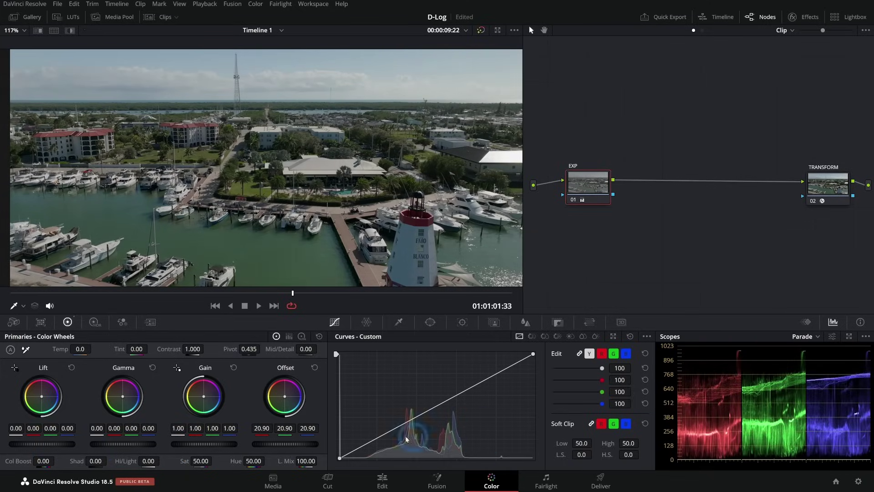
drag(302, 444, 291, 448)
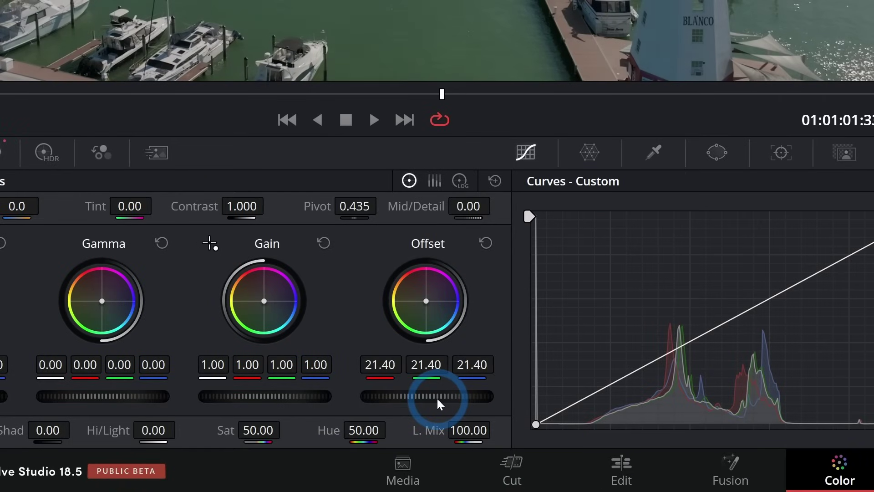
drag(437, 397, 438, 397)
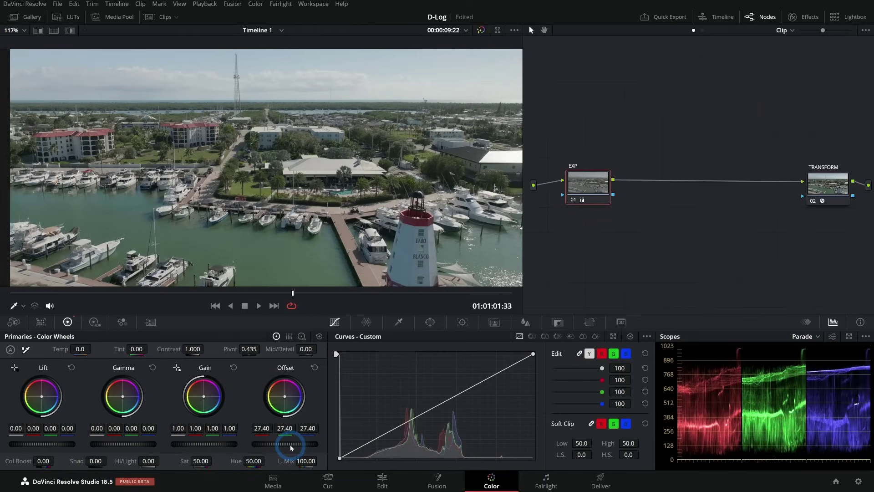
drag(290, 445, 291, 444)
- Switch the EXP node off and on to compare the image with and without the exposure adjustment
click(572, 200)
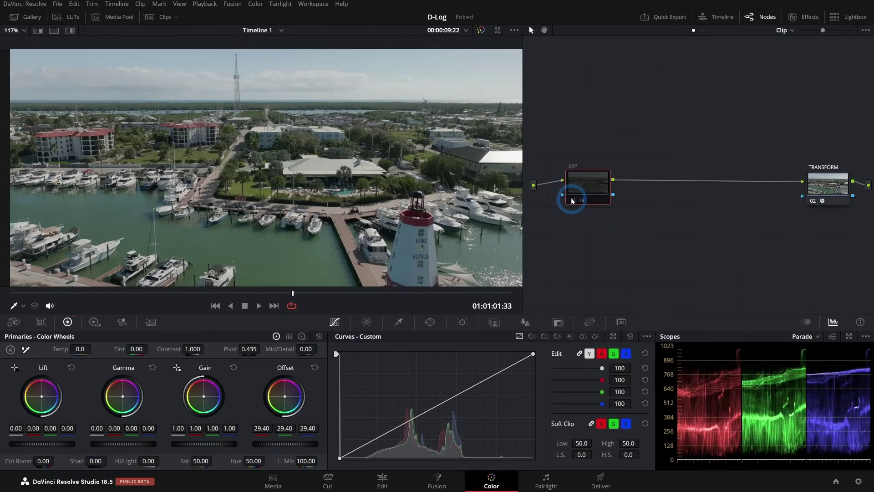
click(572, 200)
click(409, 184)
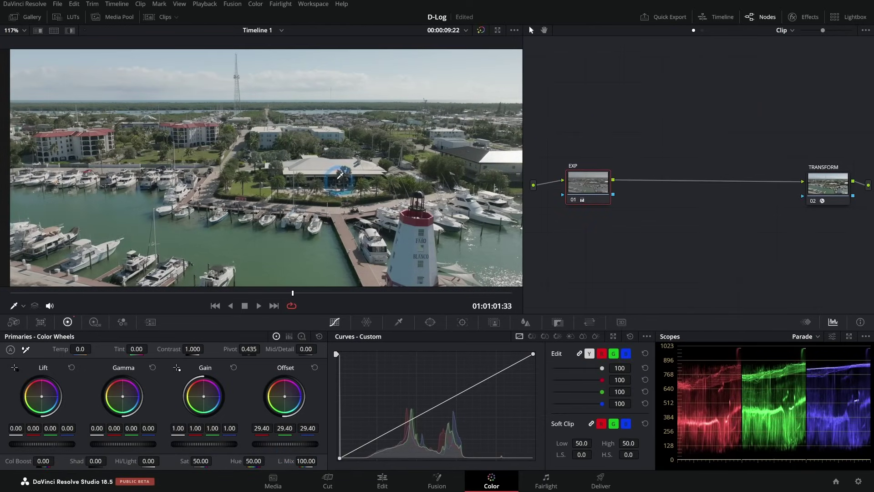
scroll(333, 187, down, 2)
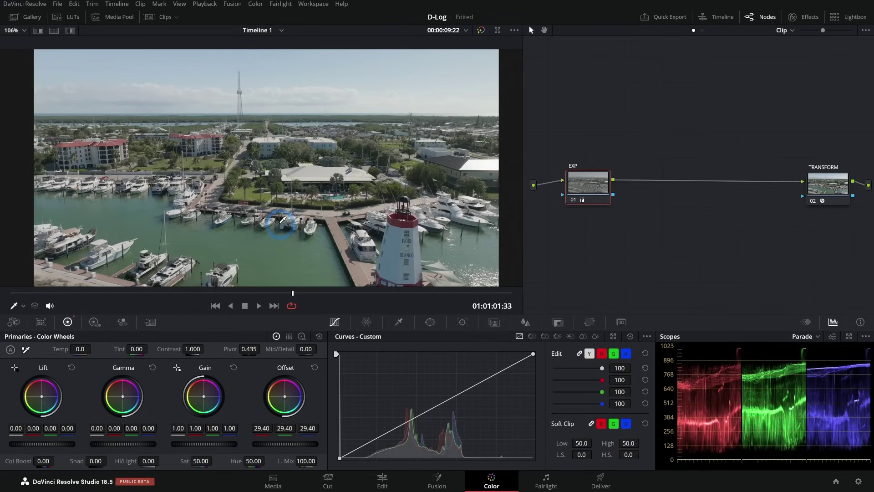
- Add a serial node after the EXP node and label it SAT/TEMP
right_click(594, 184)
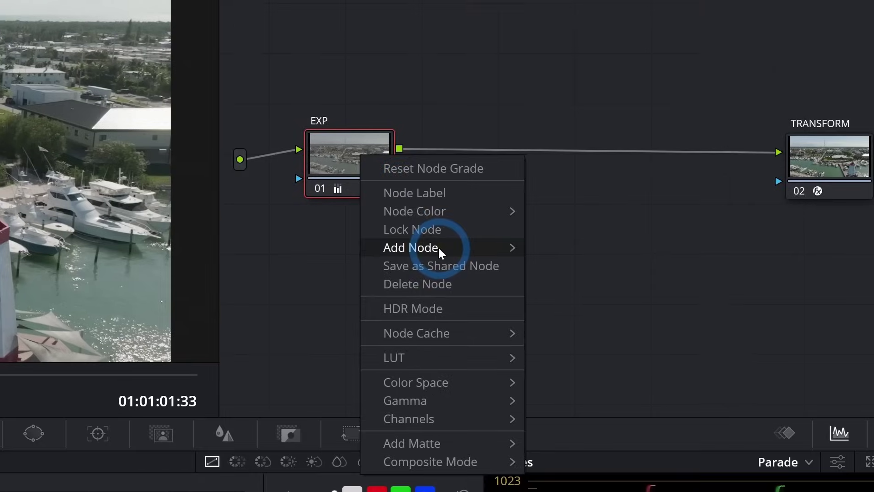
mouse_move(639, 230)
click(556, 245)
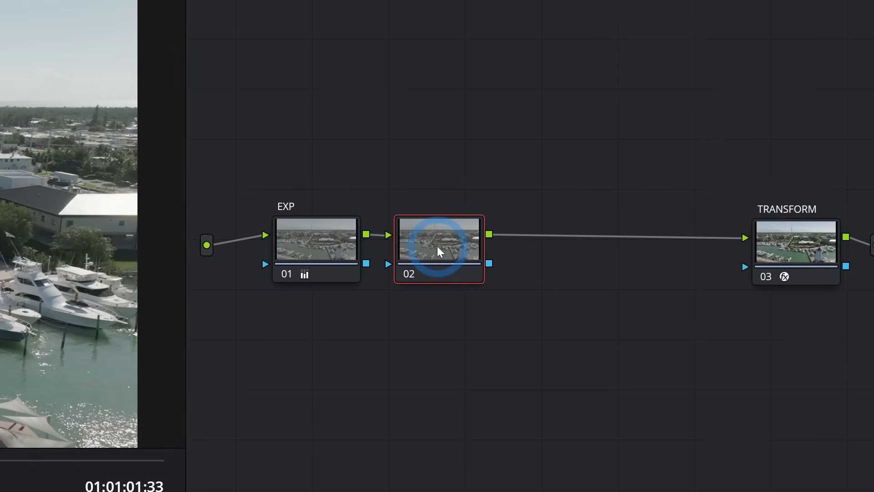
click(483, 279)
text(SAT/TEMP)
key(Return)
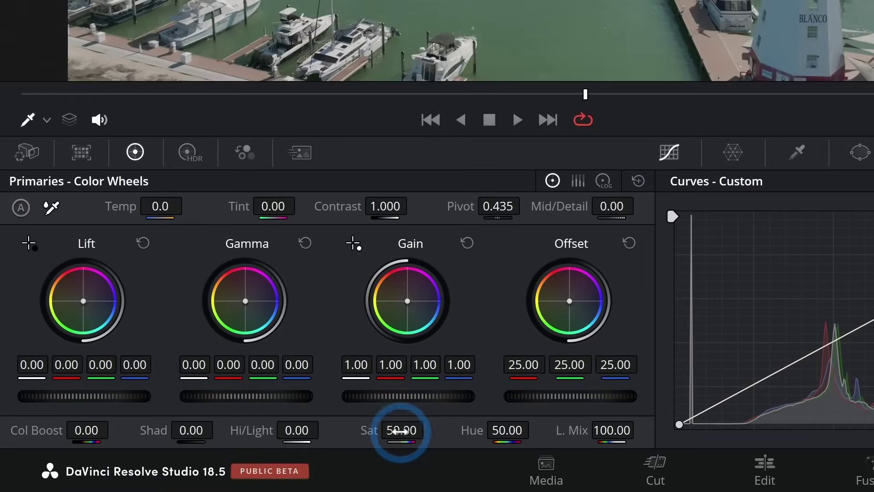
- Set the SAT/TEMP node's saturation to 64.40 and compare the image with the node off and on
drag(401, 431, 476, 436)
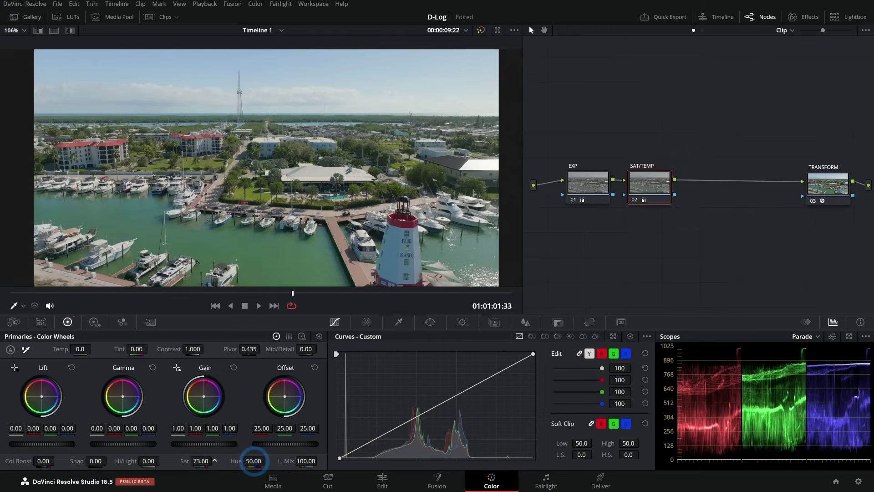
drag(256, 460, 233, 467)
click(635, 201)
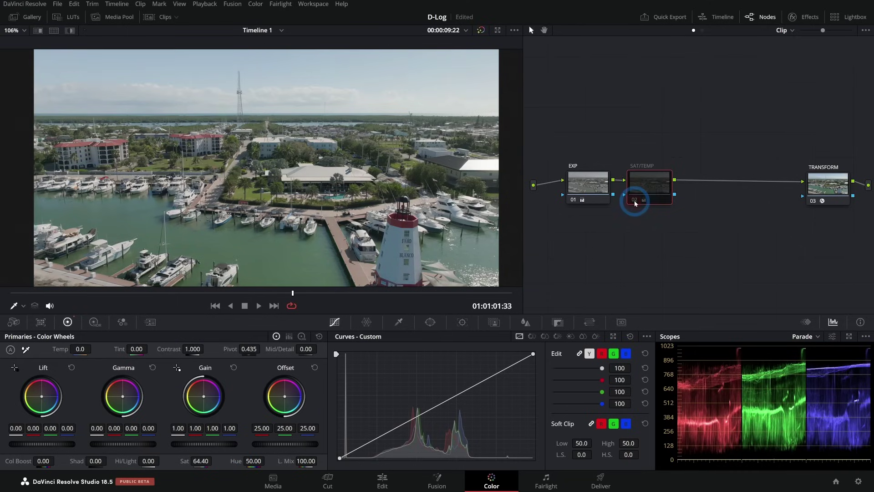
click(635, 200)
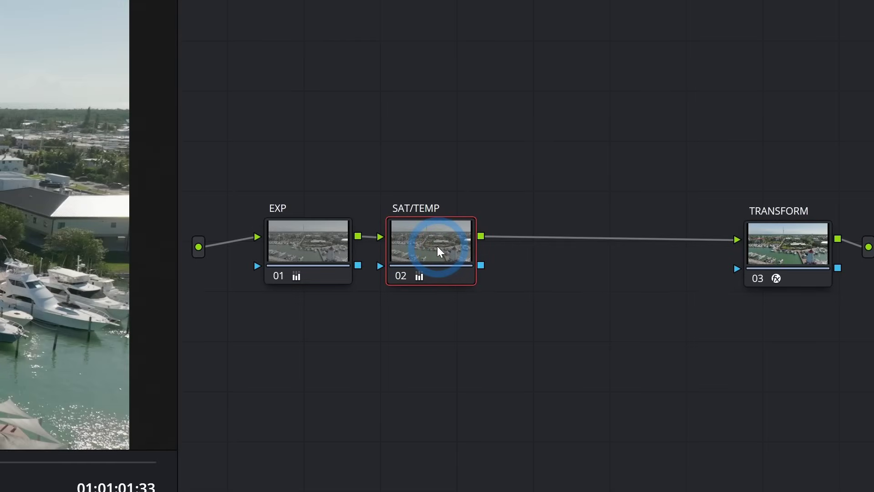
- Add a serial node after the SAT/TEMP node and label it CONTRAST
key(alt+s)
click(573, 243)
right_click(561, 235)
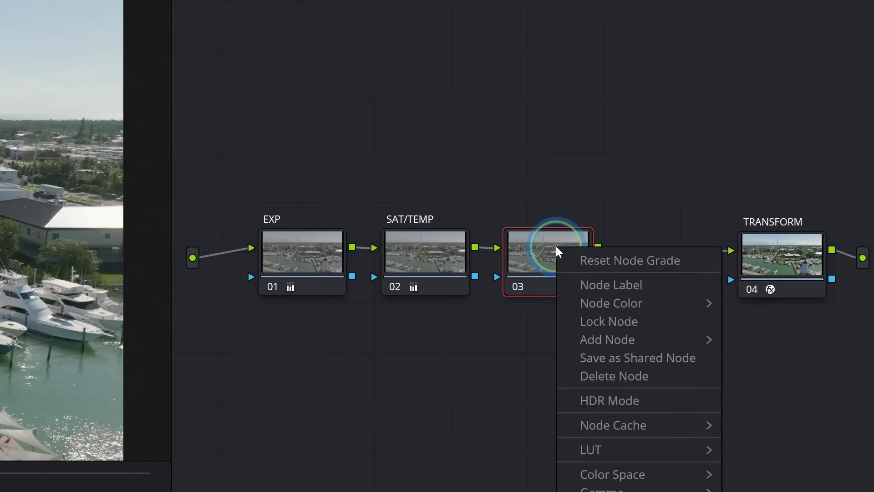
click(597, 278)
text(cONTRAST)
key(Return)
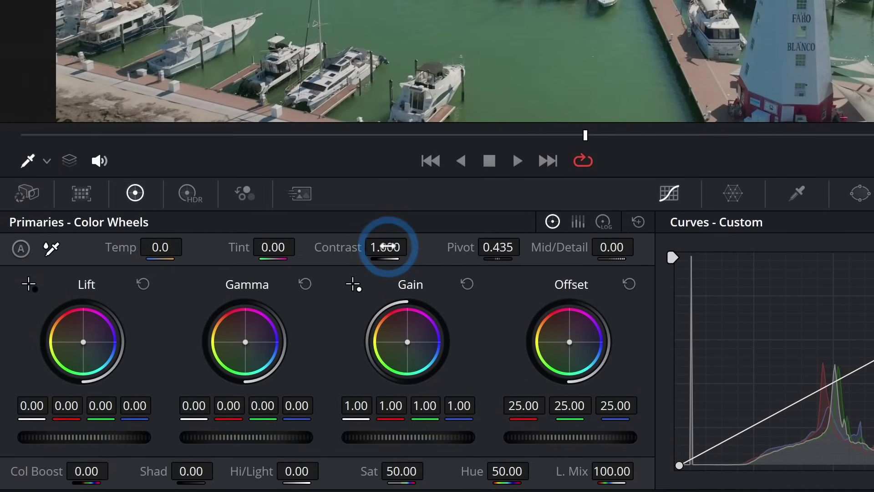
- Set the CONTRAST node's Contrast to 1.264 and Pivot to 0.287, then compare the image with the node off and on
drag(385, 247, 478, 246)
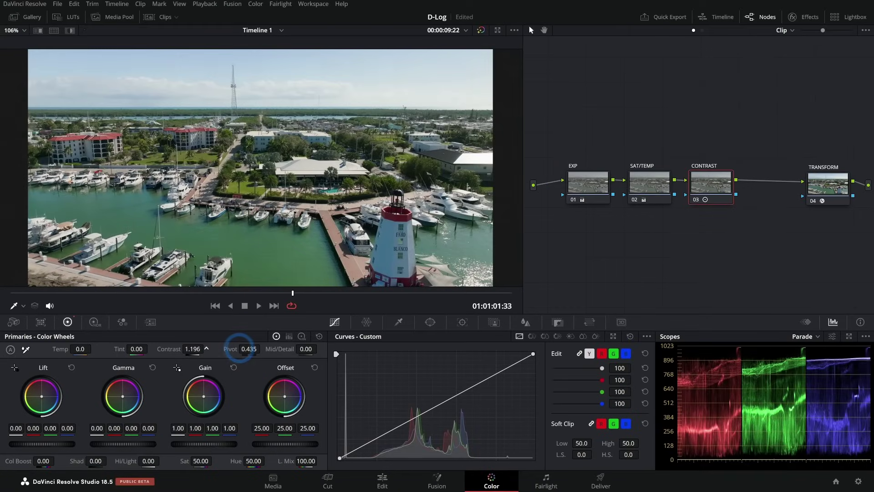
drag(239, 348, 250, 348)
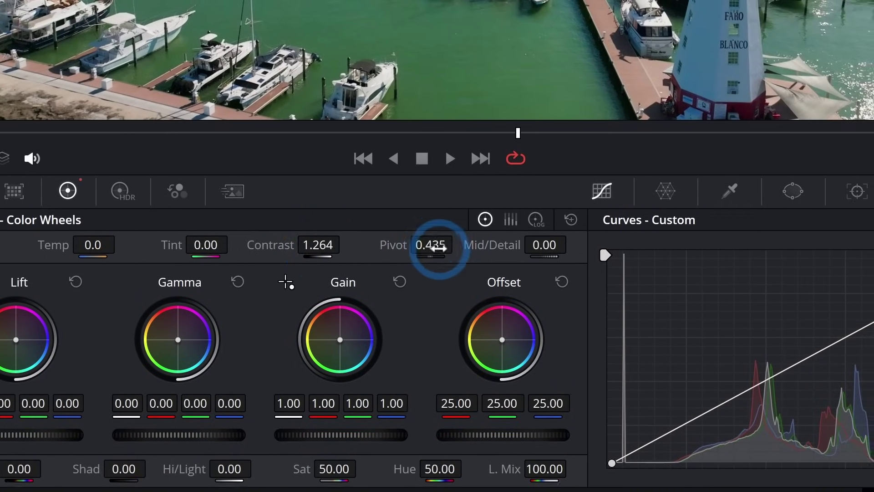
drag(438, 246, 367, 249)
mouse_move(213, 353)
mouse_down()
mouse_move(197, 355)
mouse_move(275, 355)
mouse_move(217, 355)
mouse_up()
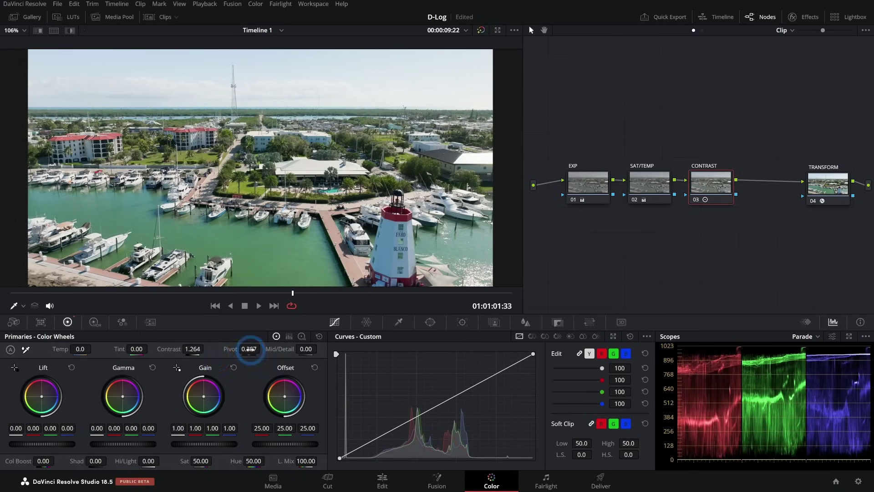
click(696, 200)
click(696, 200)
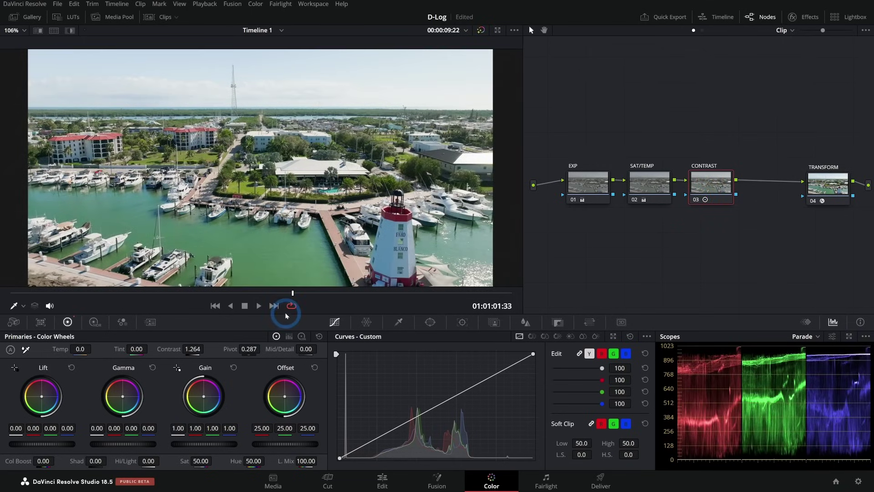
- Lower the EXP node's Offset to 24.60 on all channels
click(592, 184)
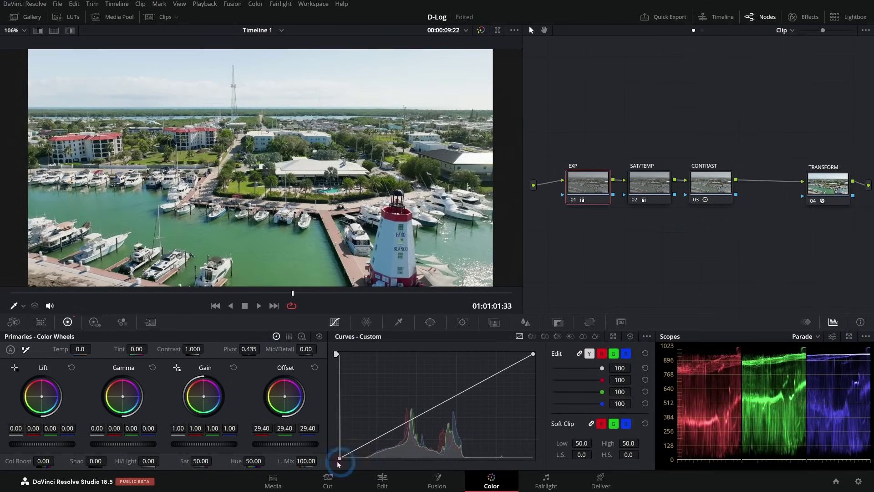
drag(299, 445, 223, 441)
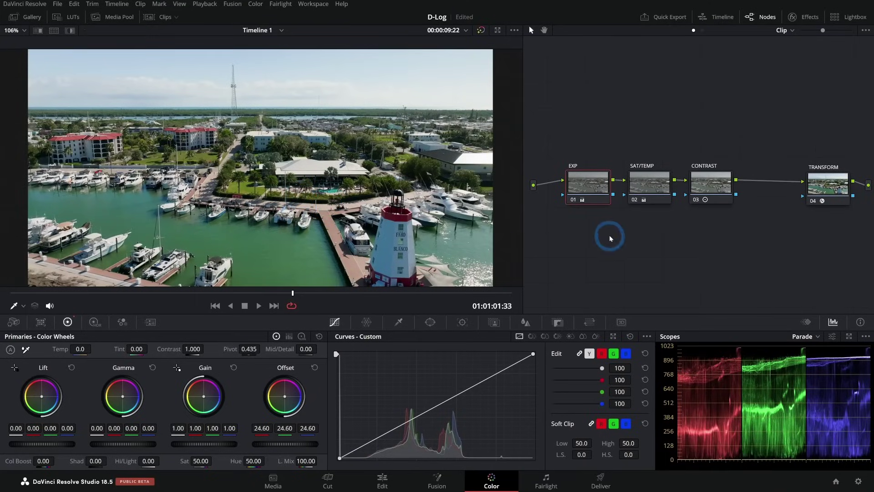
- Switch the CONTRAST, SAT/TEMP and EXP nodes off and on to compare what each adjustment contributes
click(696, 200)
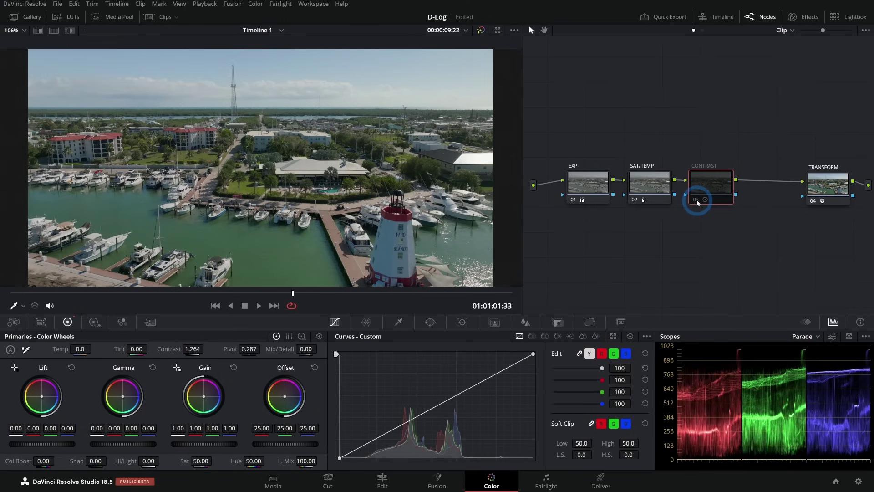
click(697, 201)
click(634, 200)
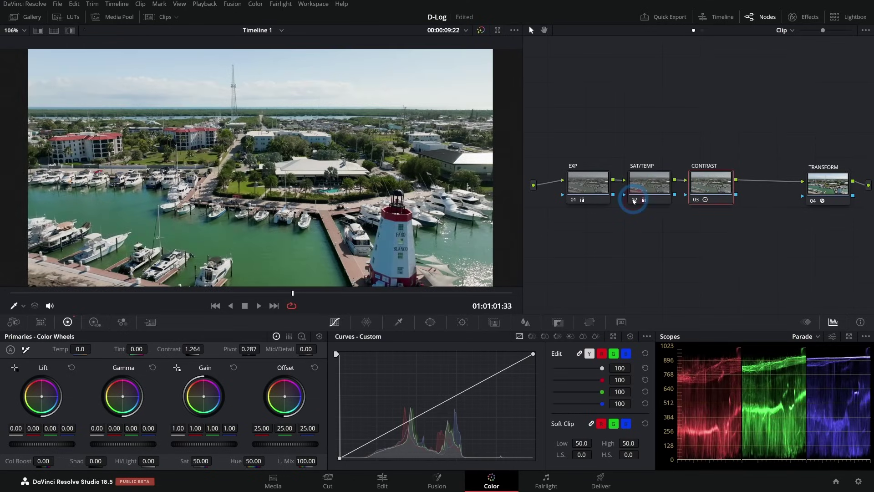
click(634, 201)
click(574, 200)
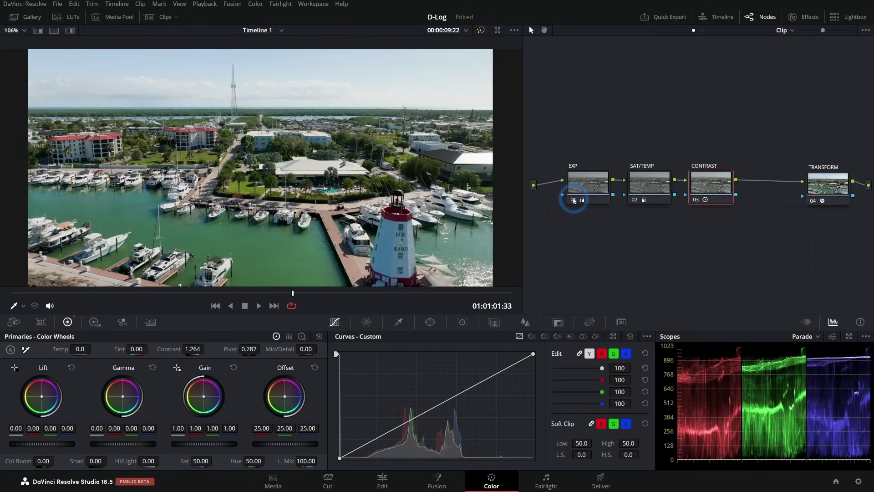
click(573, 199)
click(574, 200)
click(574, 200)
click(574, 200)
click(574, 200)
- Reset the EXP node's grade and reselect the CONTRAST node
right_click(602, 183)
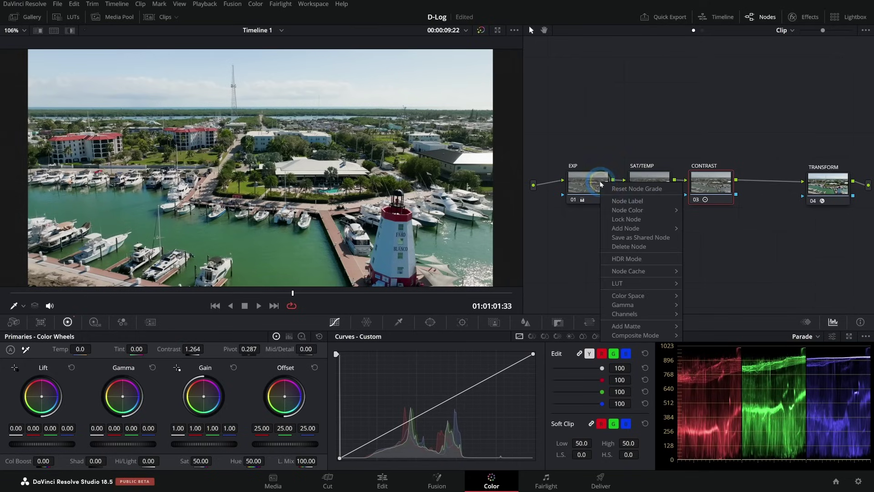
click(631, 194)
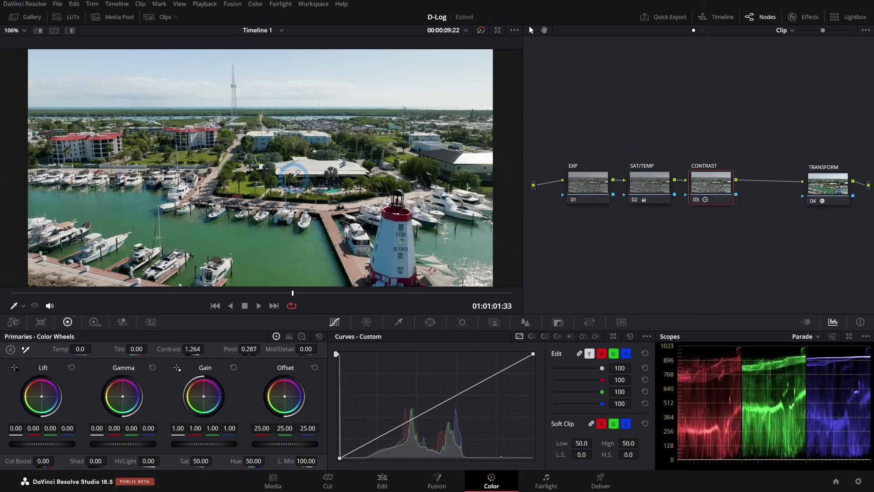
click(572, 201)
click(710, 185)
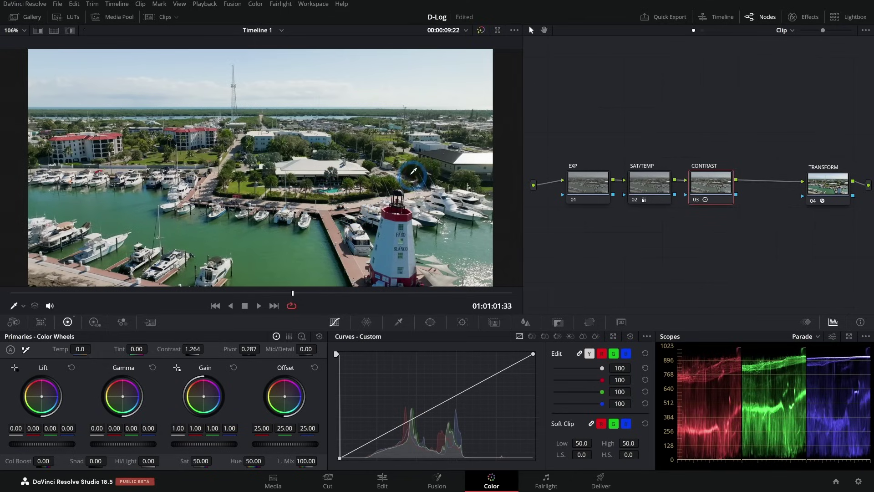
- Compare the graded shot with the original log image by bypassing the grade and switching the nodes off, restoring all nodes at the end
drag(725, 232, 588, 179)
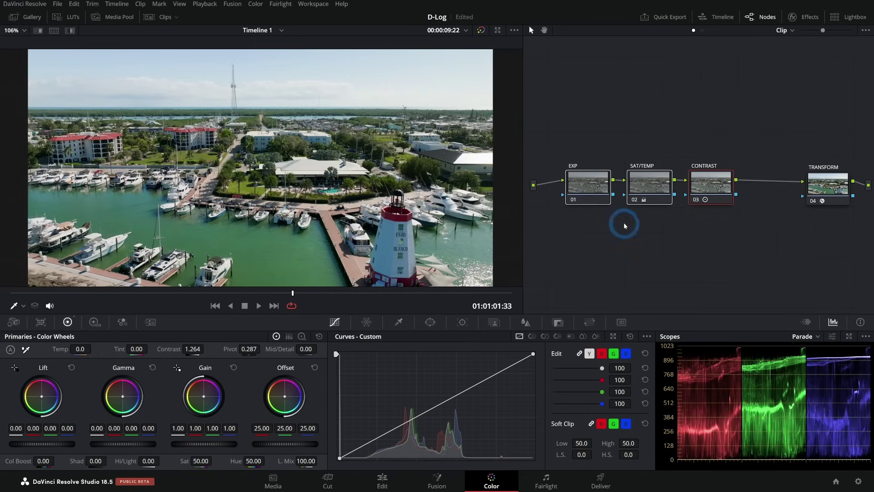
click(481, 30)
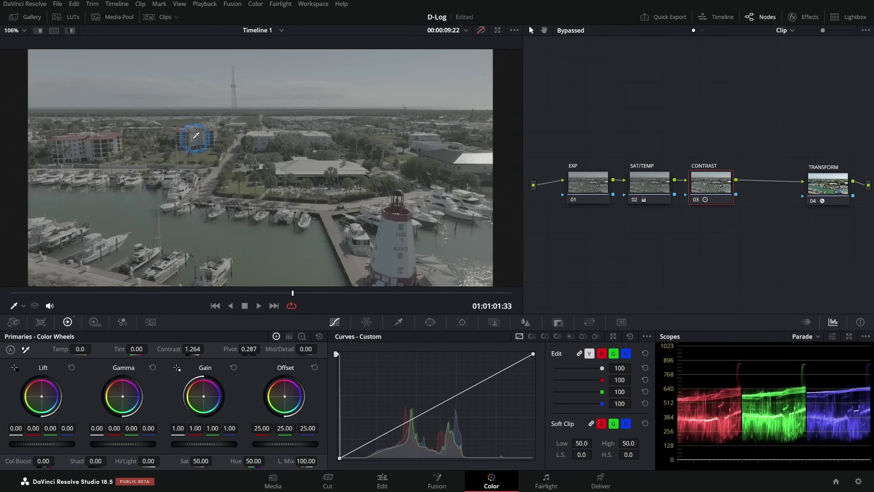
key(ctrl+d)
key(shift+d)
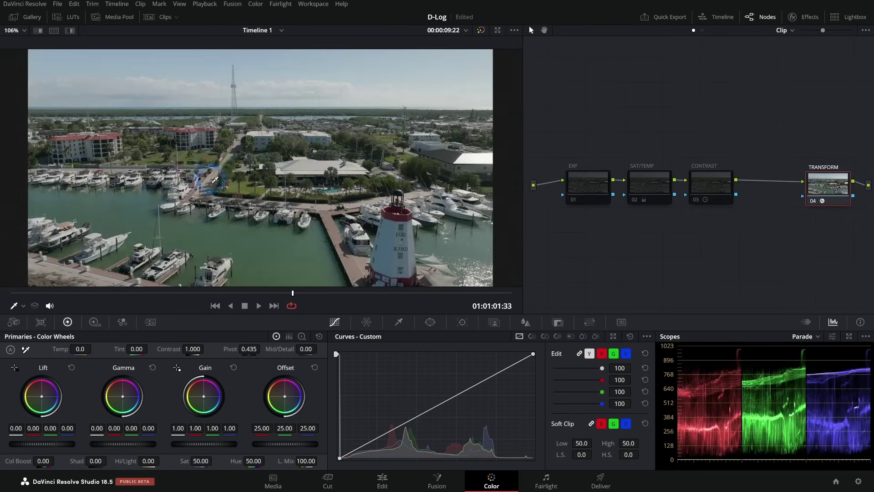
click(815, 208)
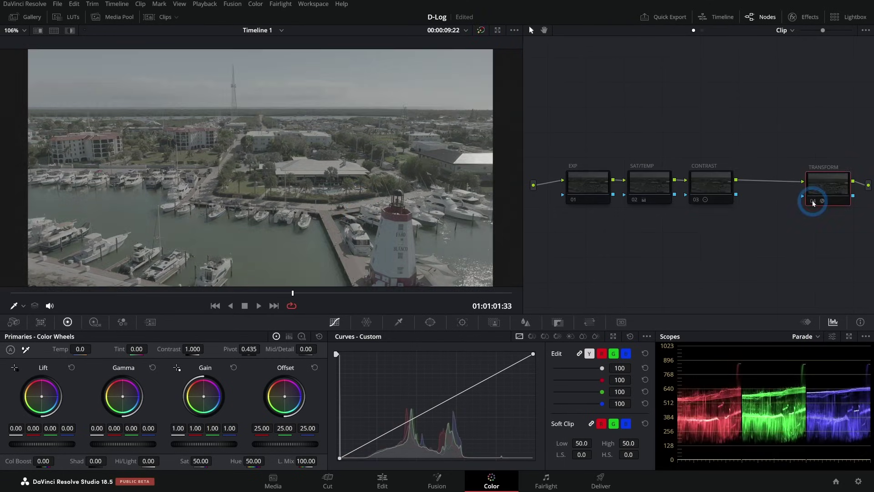
click(400, 142)
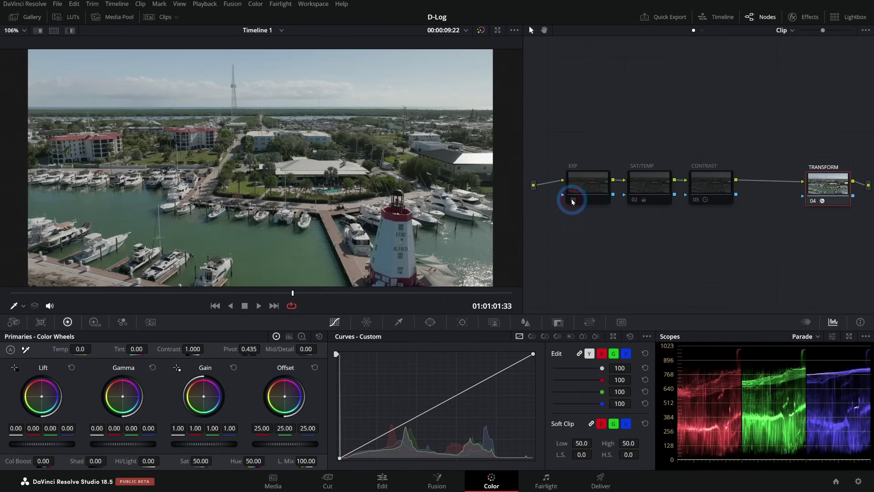
click(573, 200)
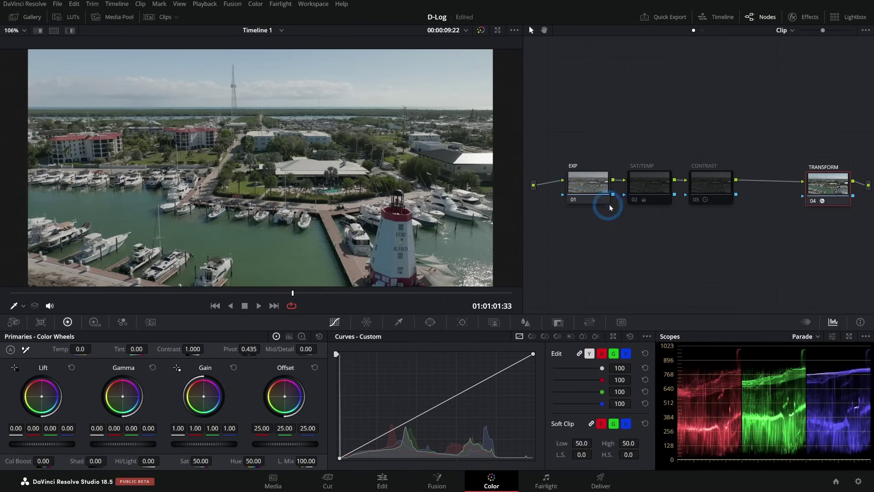
click(695, 200)
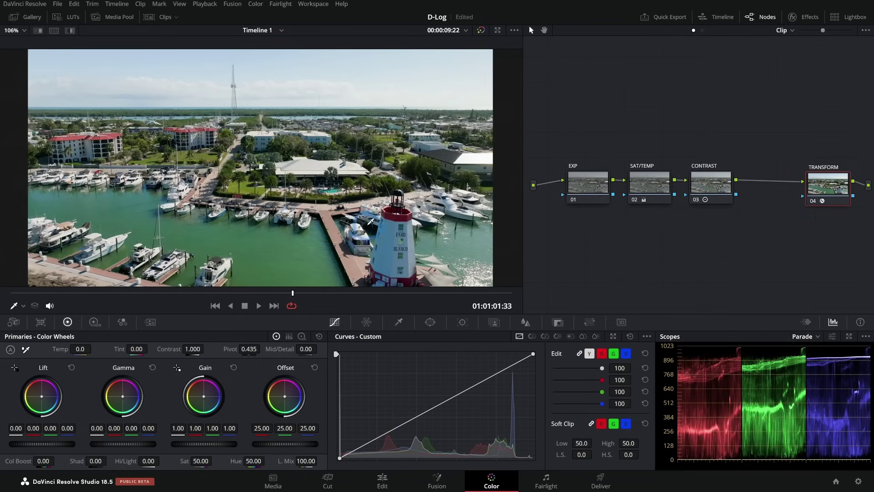
- Reset all primary color wheel adjustments on the CONTRAST node
key(shift+semicolon)
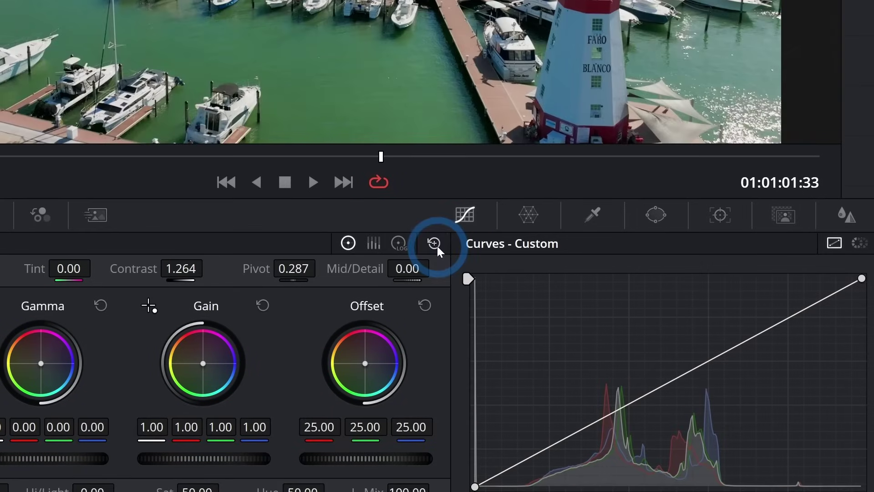
click(319, 336)
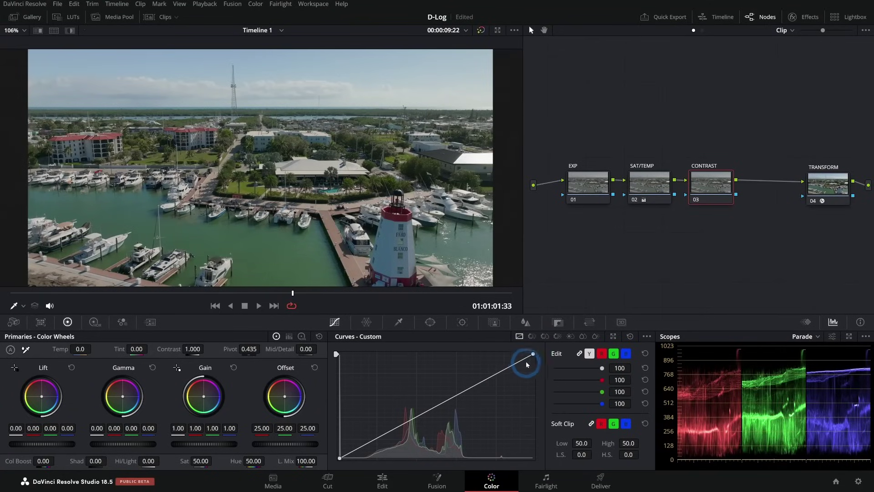
- Shape the CONTRAST node's custom curve into an S-curve with lowered shadows and raised highlights, and compare the node off and on
drag(476, 383, 476, 378)
drag(371, 444, 374, 445)
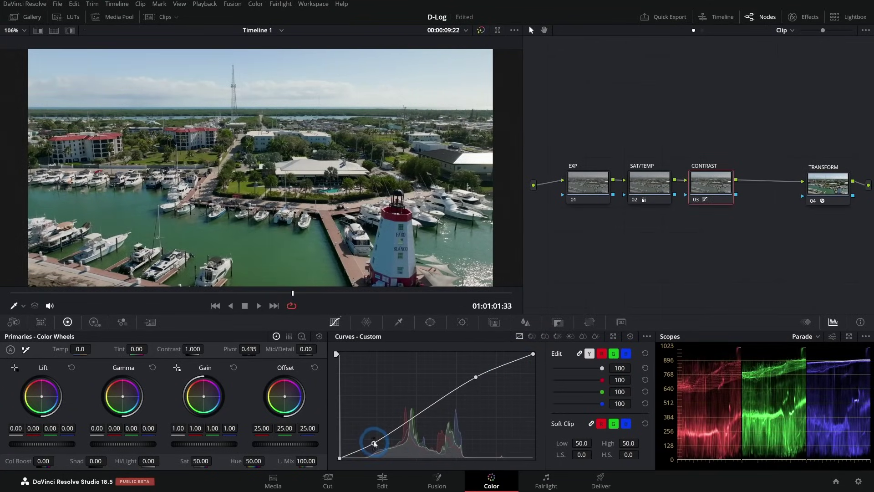
drag(374, 444, 377, 445)
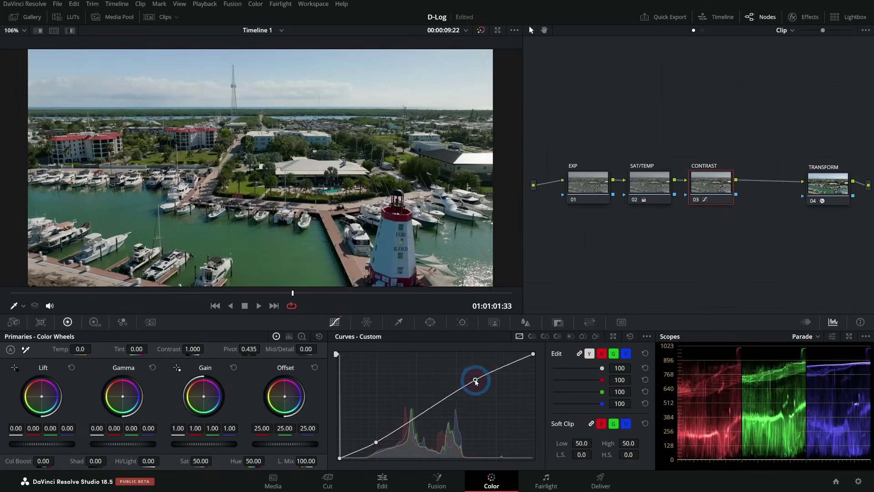
drag(476, 378, 473, 379)
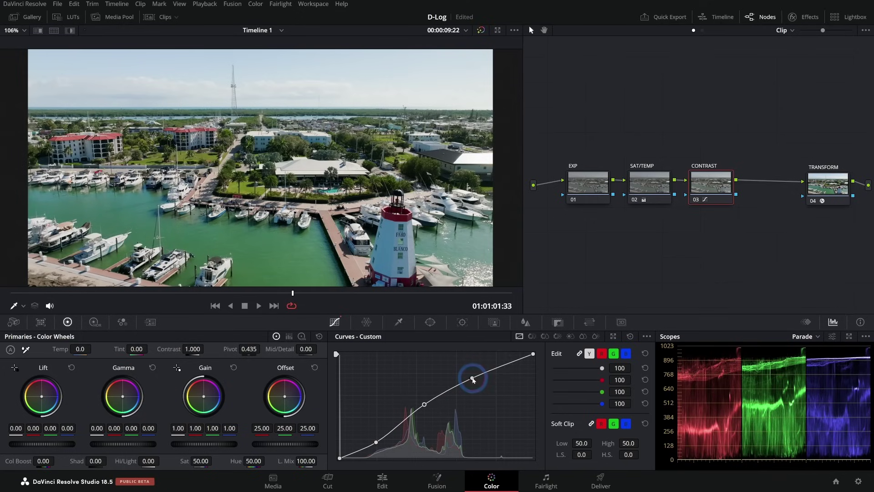
click(696, 200)
click(696, 199)
- Add a serial node after the CONTRAST node, move it above the row of nodes, and label it Secondary1
scroll(683, 242, right, 2)
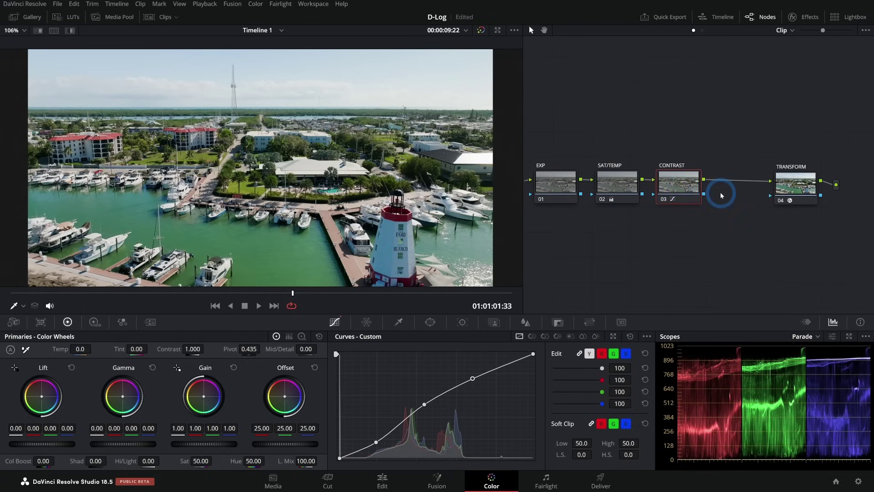
key(alt+s)
drag(741, 182, 740, 142)
right_click(739, 143)
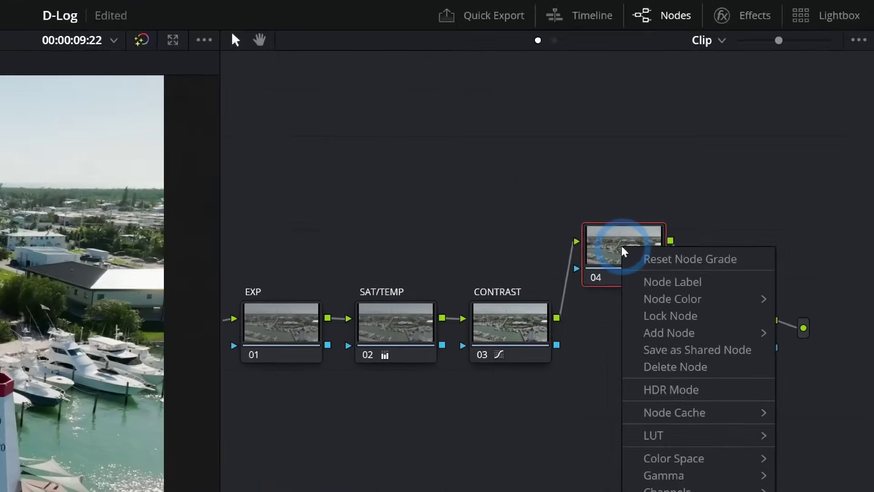
click(764, 160)
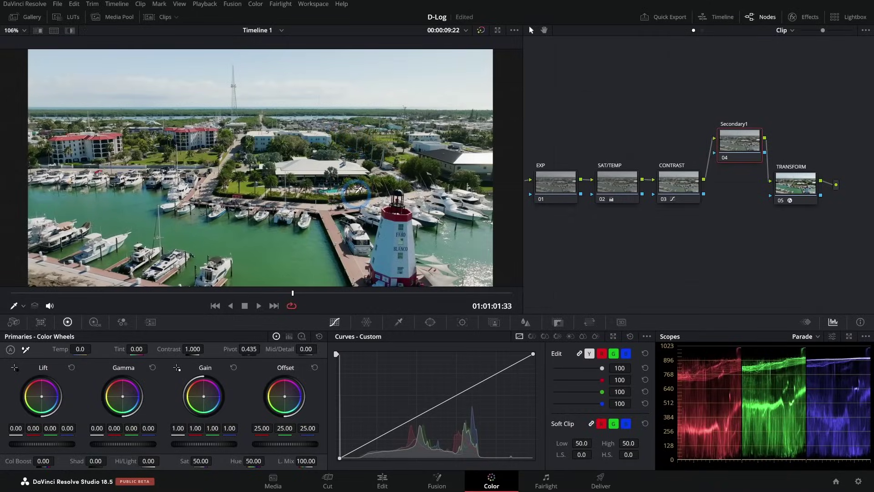
click(471, 371)
drag(680, 221, 530, 150)
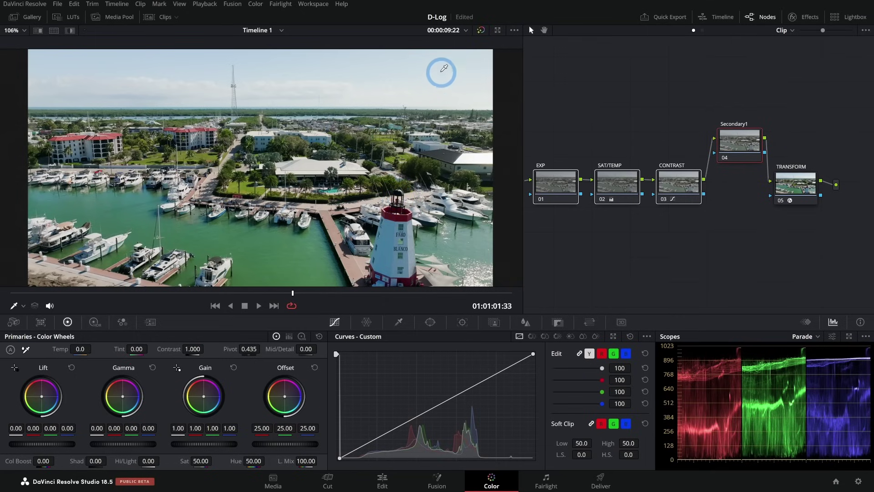
click(752, 181)
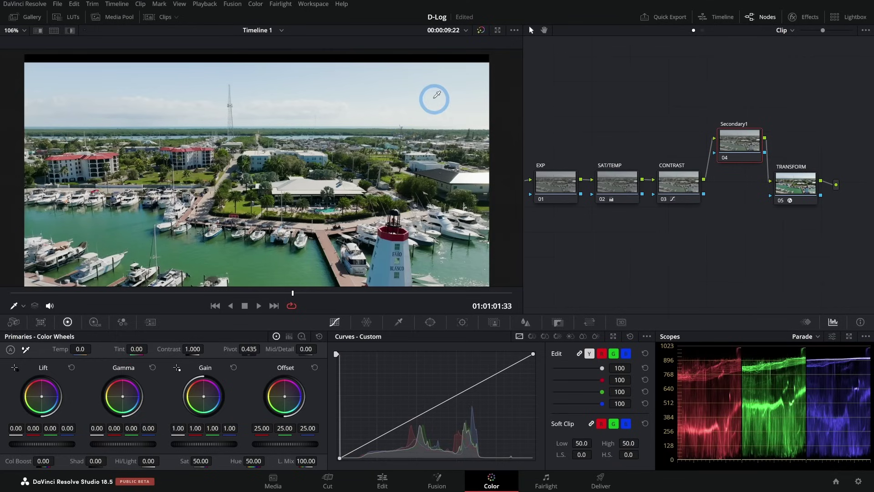
- Add a gradient window to the Secondary1 node and place it over the sky near the horizon, at about Pan 50.87 and Tilt 53.52
drag(739, 145, 733, 137)
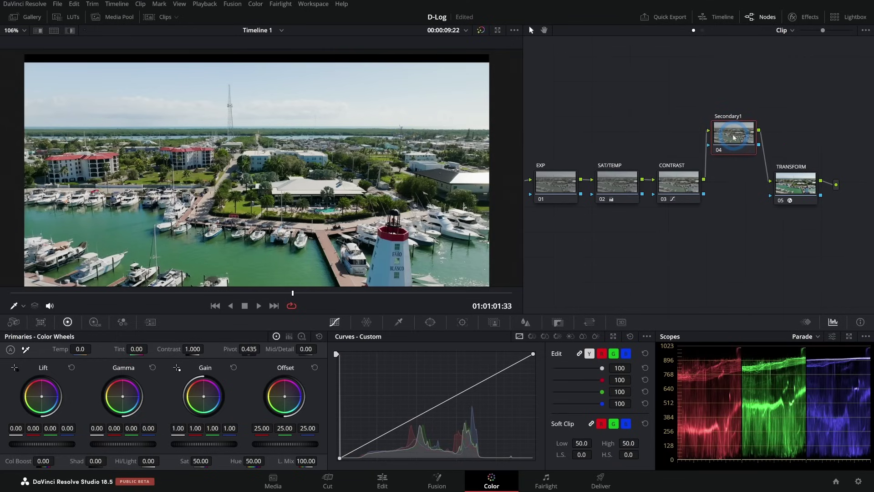
click(430, 323)
scroll(379, 422, down, 1)
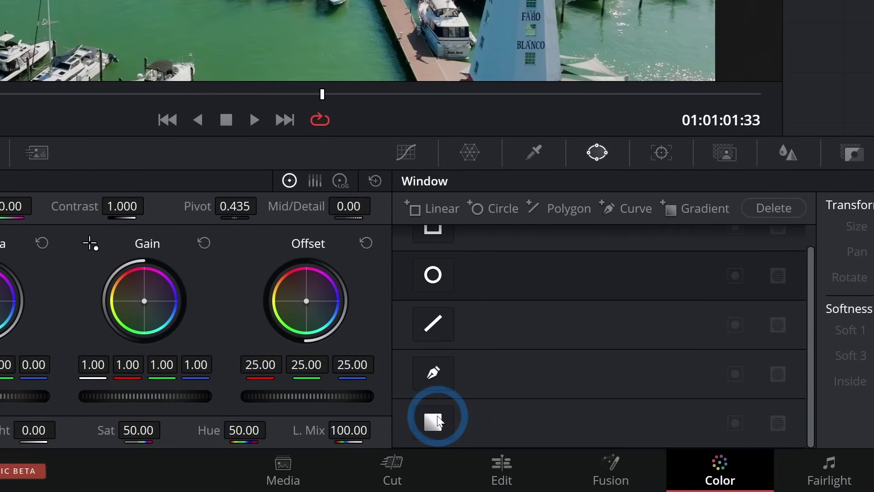
click(433, 421)
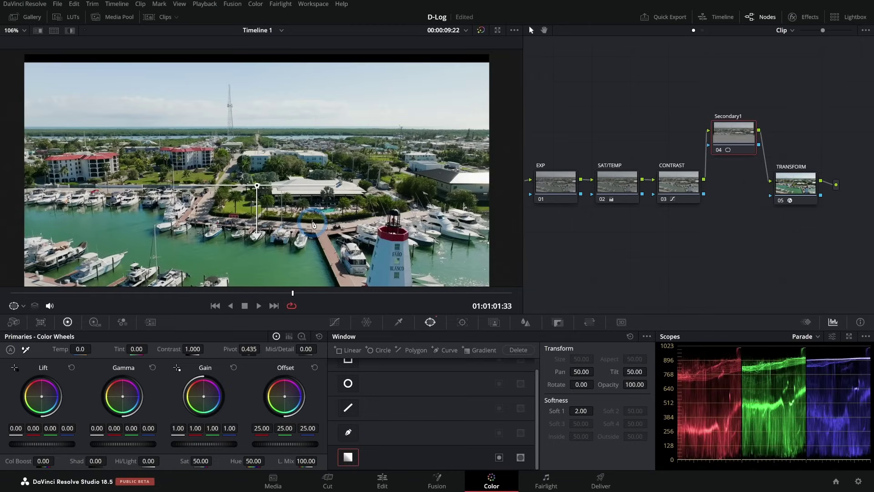
mouse_move(277, 119)
mouse_down()
mouse_move(273, 87)
mouse_move(275, 117)
mouse_up()
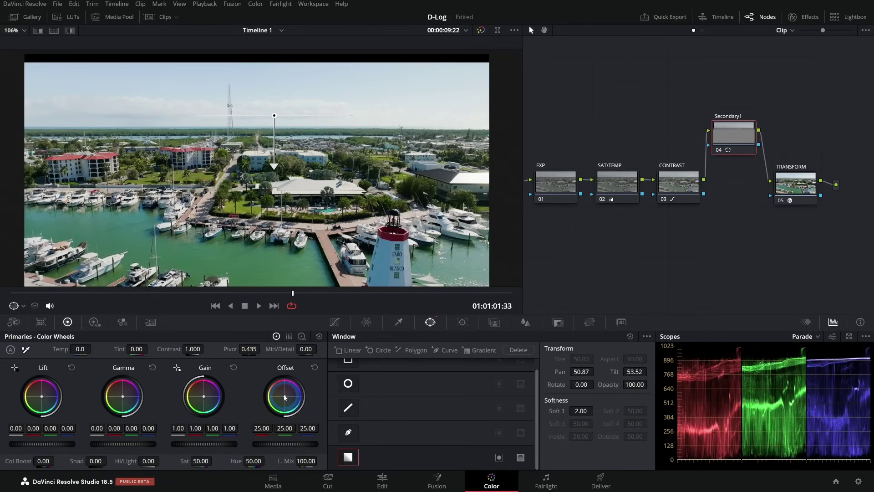
- Use a temporary purple Offset tint to place the sky gradient at about Pan 49.49, Tilt 54.53 and Softness 1.65, and reset Offset
drag(285, 399, 303, 394)
drag(274, 117, 277, 186)
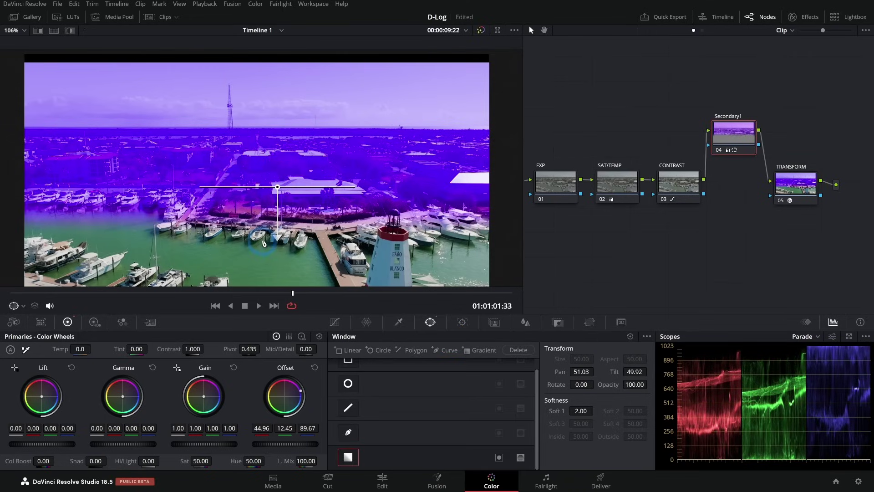
mouse_move(275, 237)
mouse_down()
mouse_move(319, 213)
mouse_move(277, 236)
mouse_up()
drag(278, 186, 248, 97)
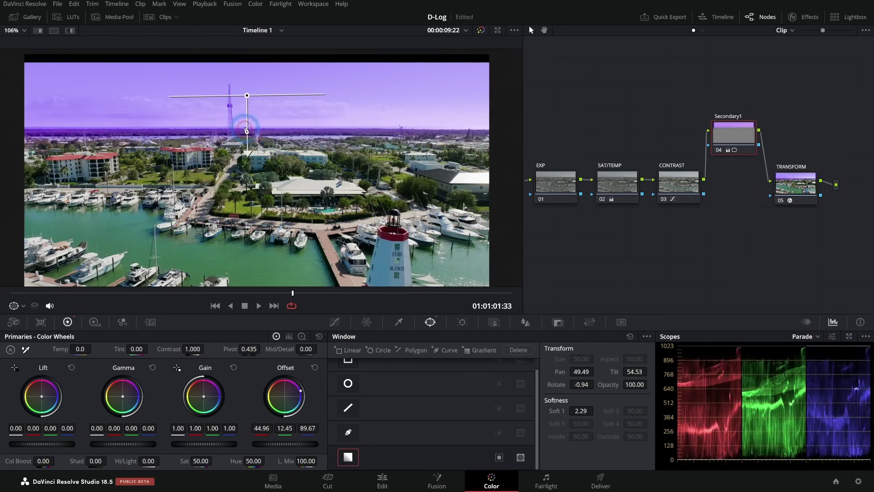
drag(247, 152, 248, 137)
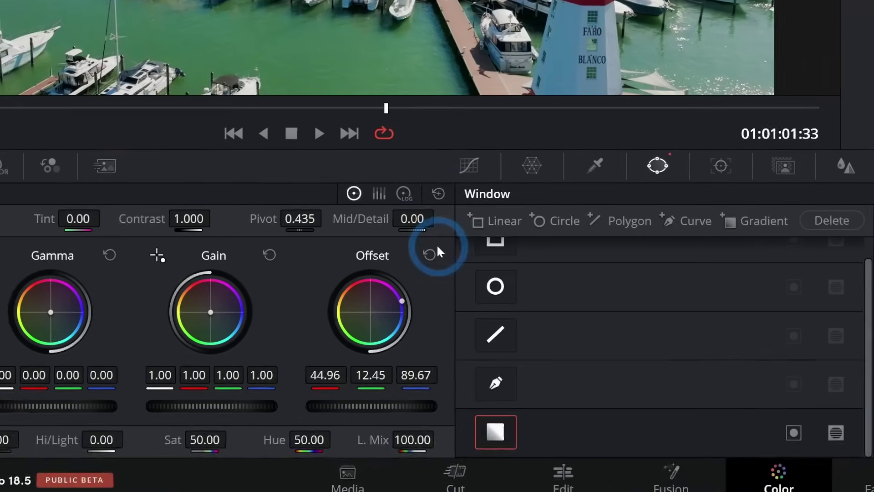
click(315, 367)
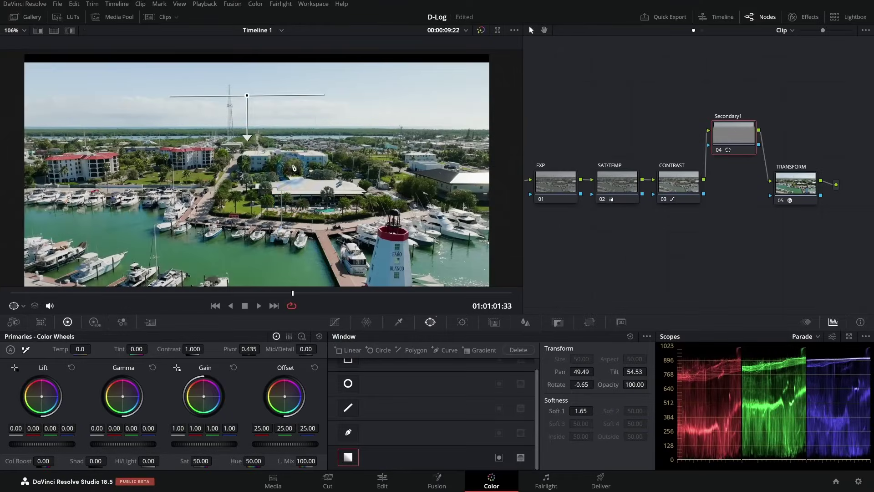
- Lower the sky's Gamma to -0.11 and set its saturation to 61.40 on Secondary1, and compare the node off and on
click(257, 142)
drag(140, 444, 142, 445)
drag(201, 462, 202, 461)
drag(247, 135, 247, 140)
click(334, 321)
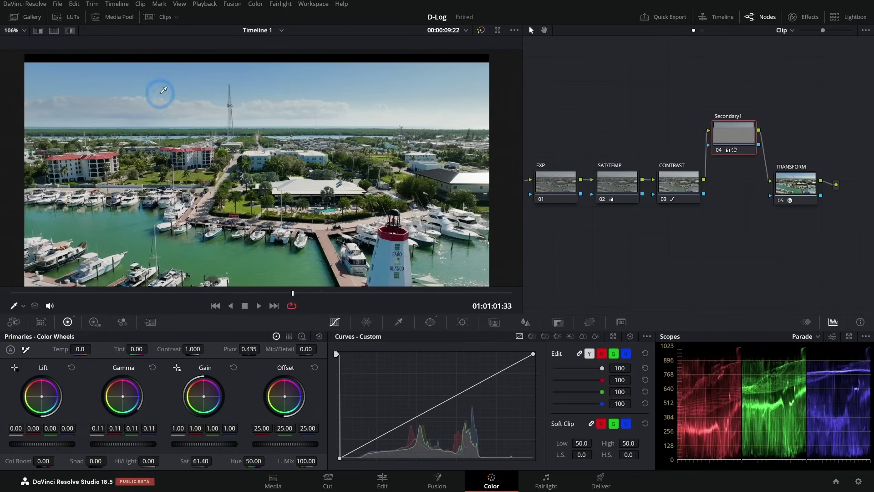
click(719, 152)
click(717, 152)
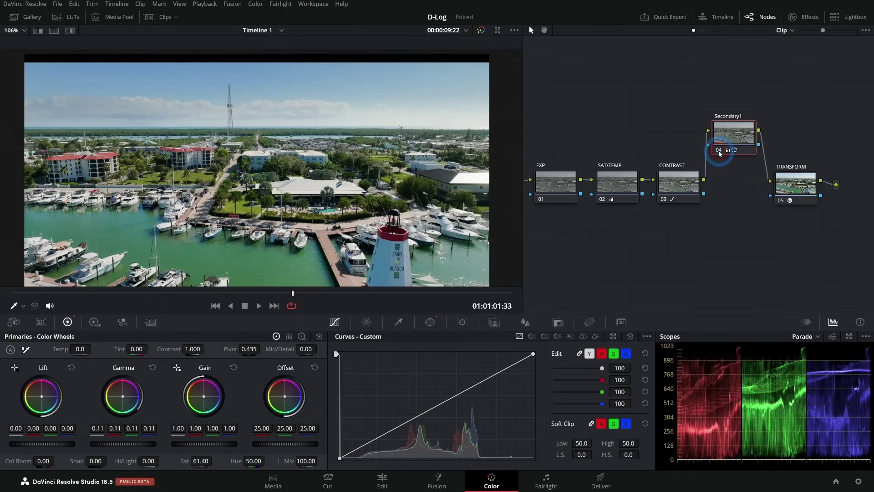
- Play the clip from its start to check the sky adjustment through the camera movement, and stop near the end
drag(182, 293, 376, 294)
key(Up)
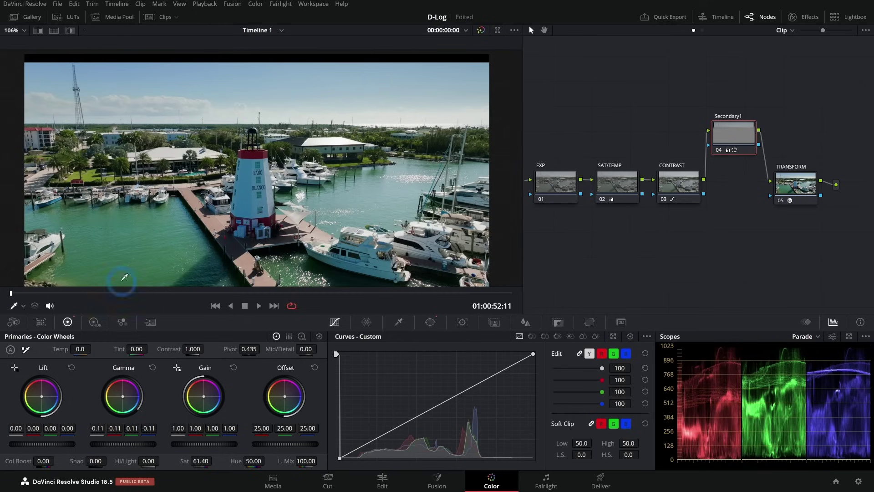
click(259, 305)
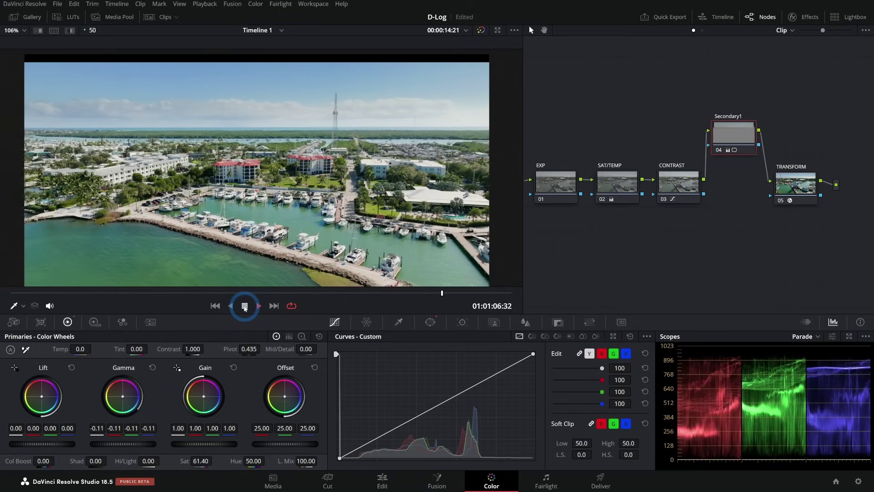
click(244, 306)
click(384, 208)
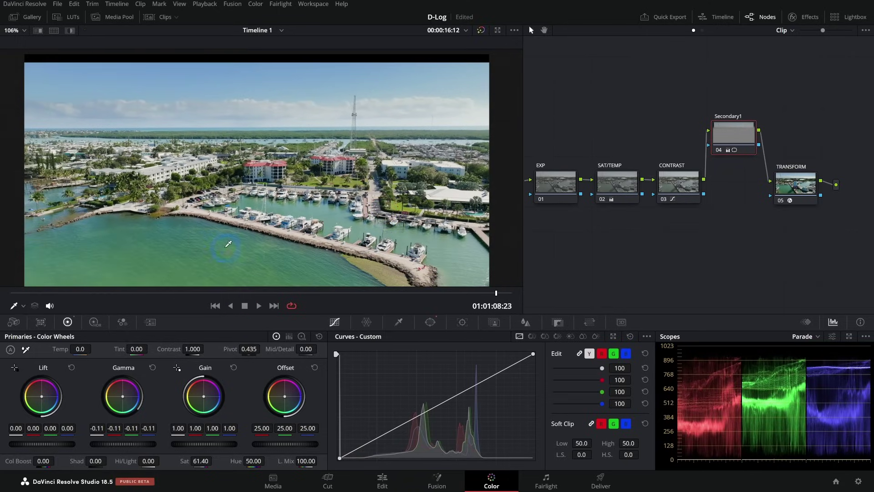
- Add a layer node alongside Secondary1 and label it Secondary2
click(741, 137)
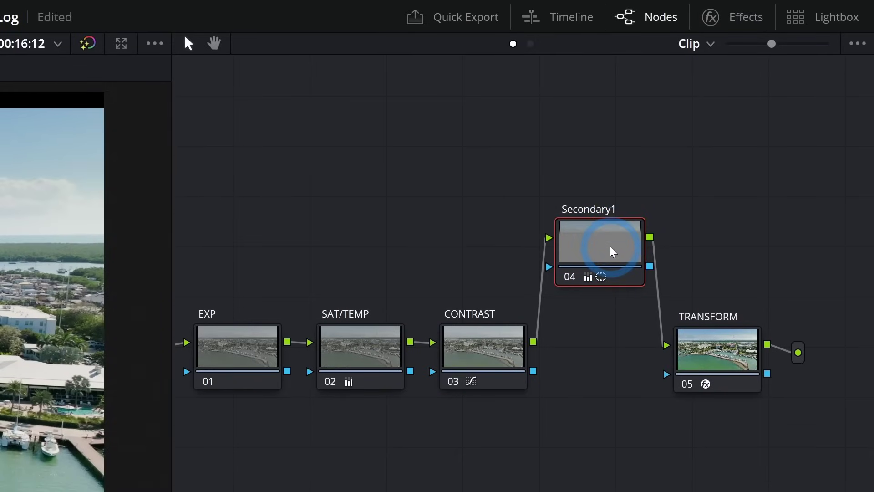
key(alt+l)
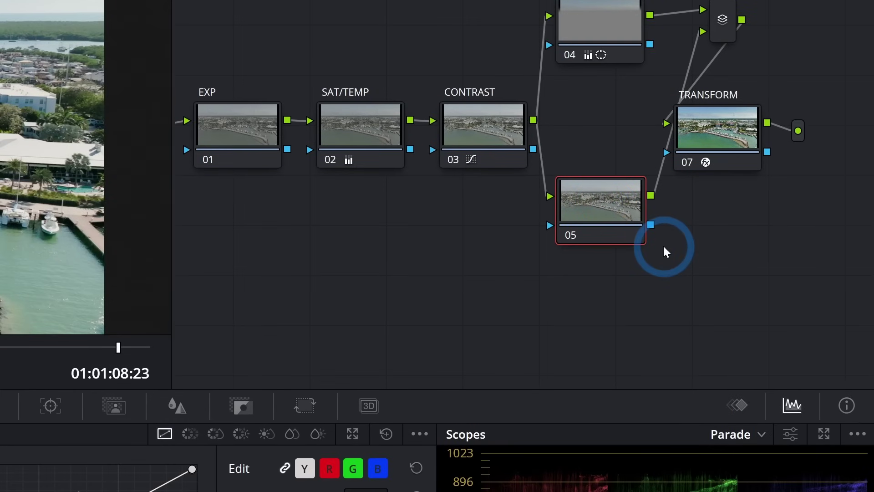
text(Secondary2)
key(Return)
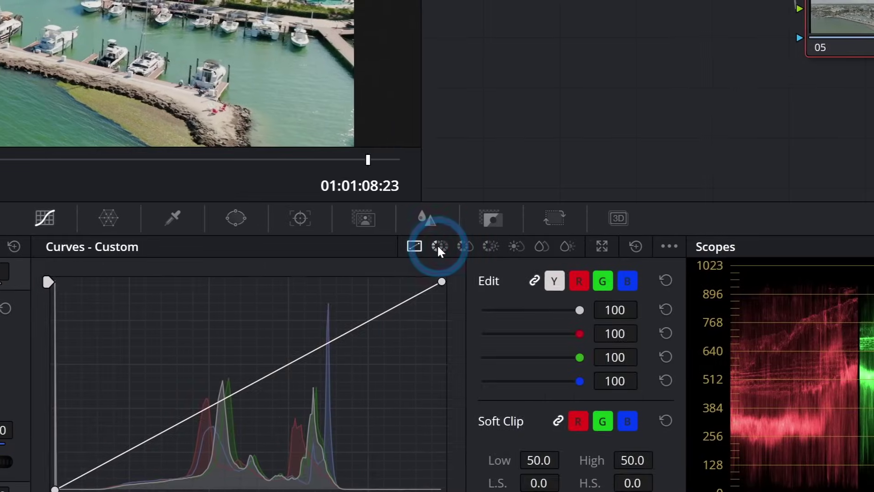
- Sample the green water on Secondary2's Hue Vs Hue curve, widen the affected range and set the hue rotation to about -29.60
click(438, 248)
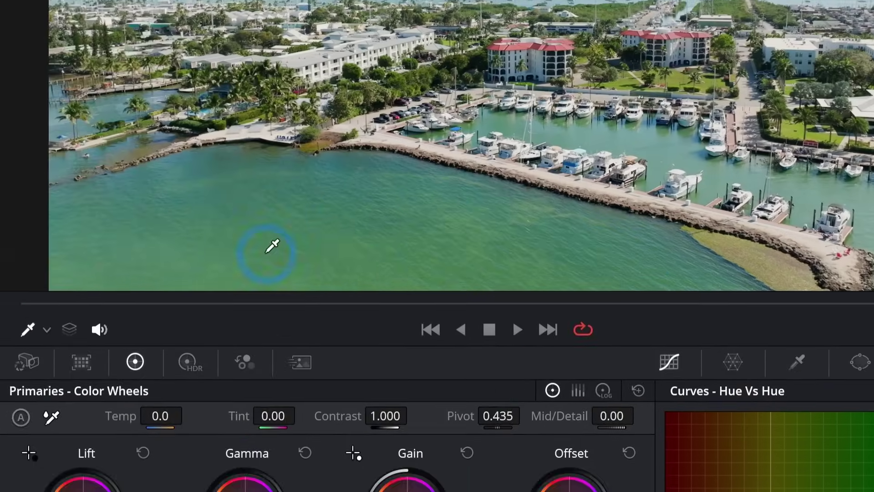
click(272, 246)
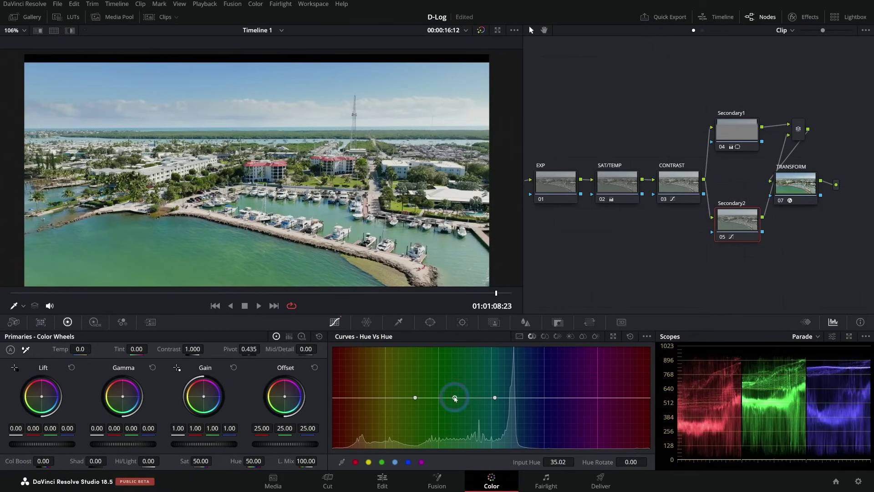
drag(437, 302, 441, 288)
drag(457, 395, 448, 411)
drag(494, 397, 519, 399)
drag(416, 399, 407, 398)
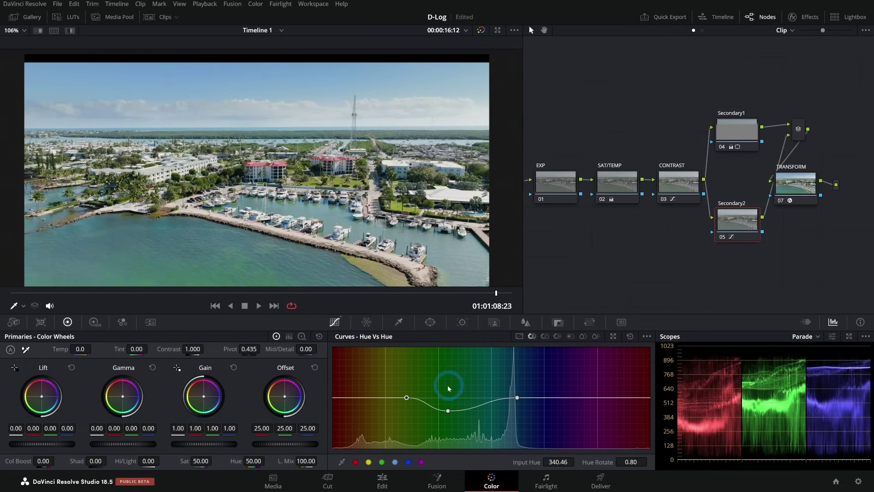
mouse_move(451, 412)
mouse_down()
mouse_move(447, 391)
mouse_move(446, 431)
mouse_move(446, 406)
mouse_up()
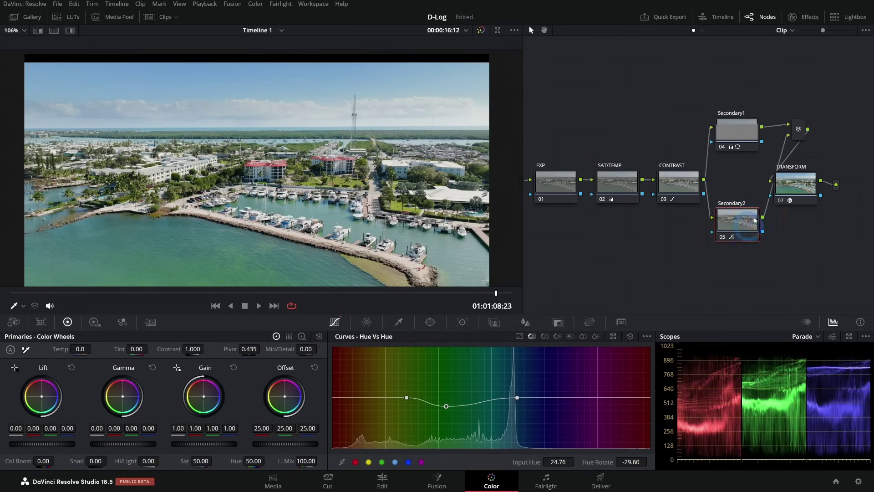
- Compare Secondary2 off and on, including a close-up of the water near the clip's start
click(721, 237)
click(722, 236)
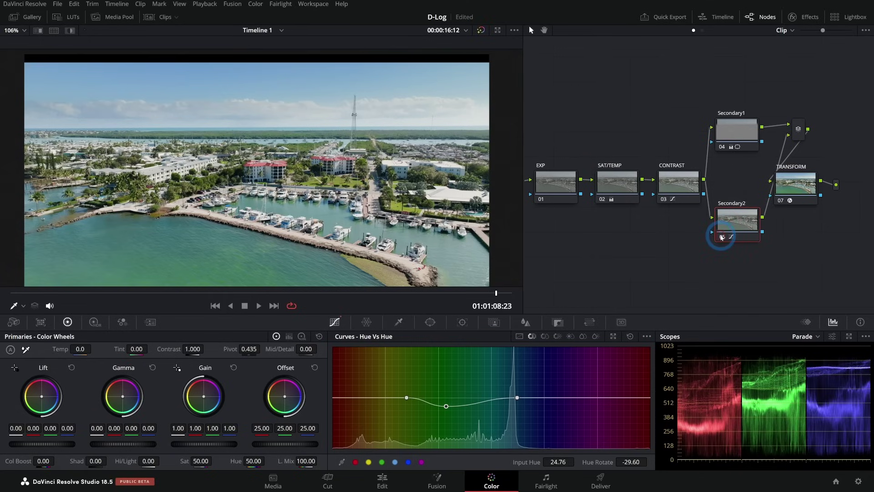
key(Up)
click(721, 237)
scroll(106, 242, up, 5)
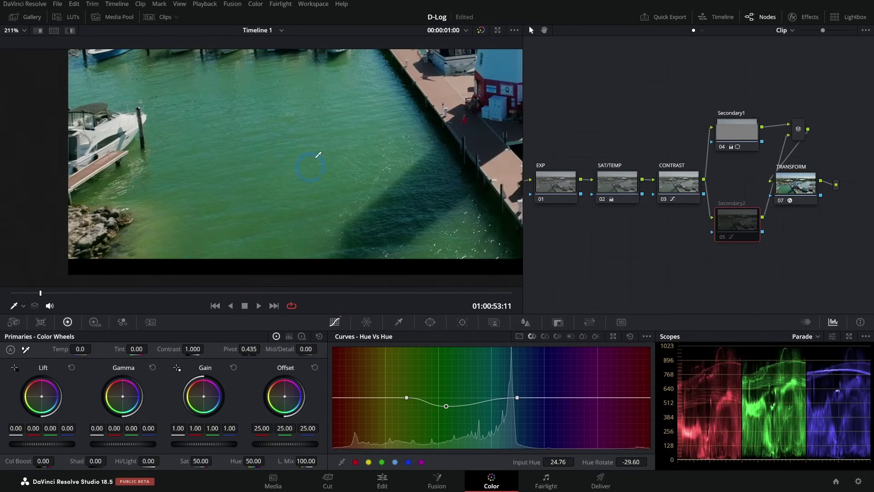
scroll(504, 237, up, 1)
key(ctrl+d)
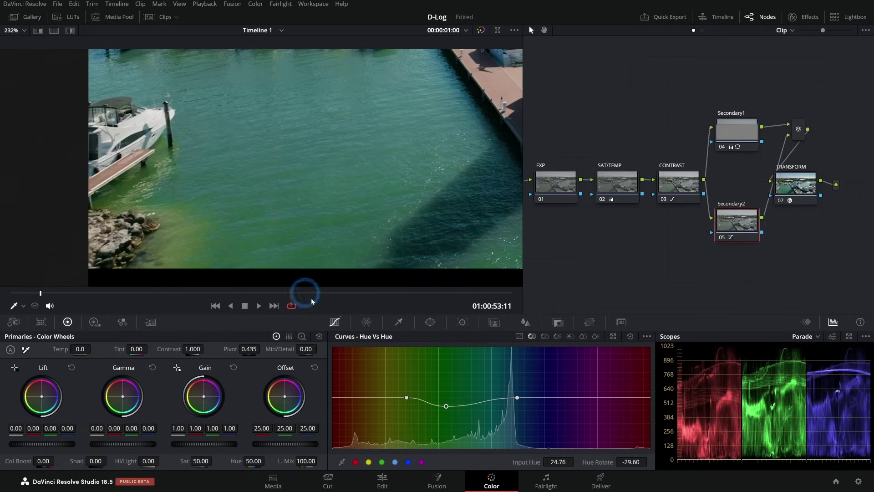
- Extend Secondary2's Hue Vs Hue range toward yellow and move the middle point to about Input Hue 359.00, Hue Rotate -31.20
drag(406, 400, 382, 398)
drag(446, 407, 424, 406)
click(723, 237)
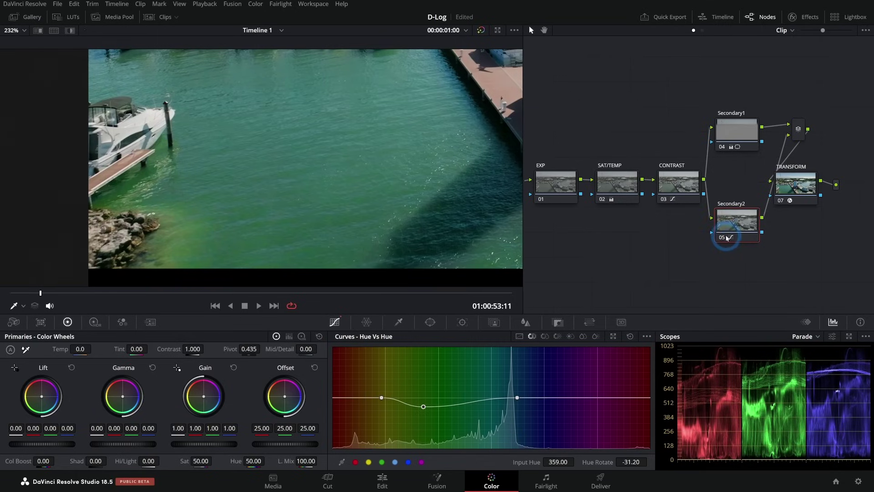
click(624, 211)
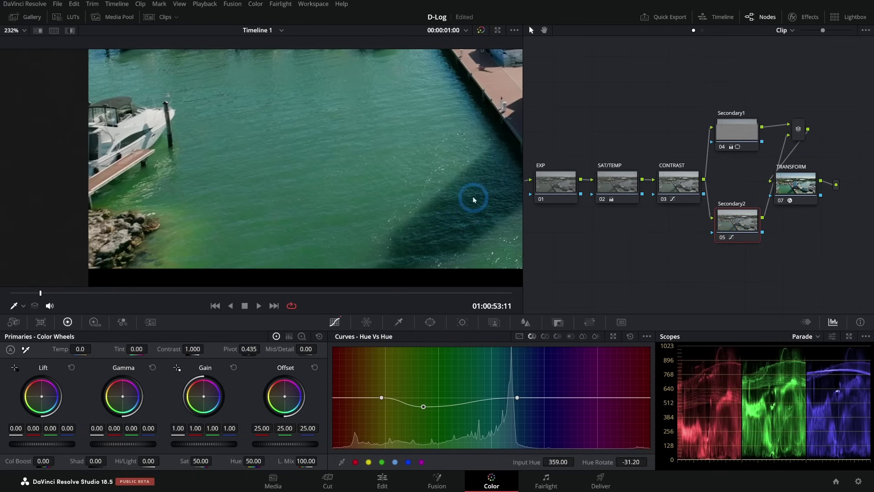
- Fit the whole frame in the viewer, play the clip, and compare it with the entire grade bypassed and enabled
key(shift+z)
click(457, 290)
drag(457, 289, 59, 292)
key(space)
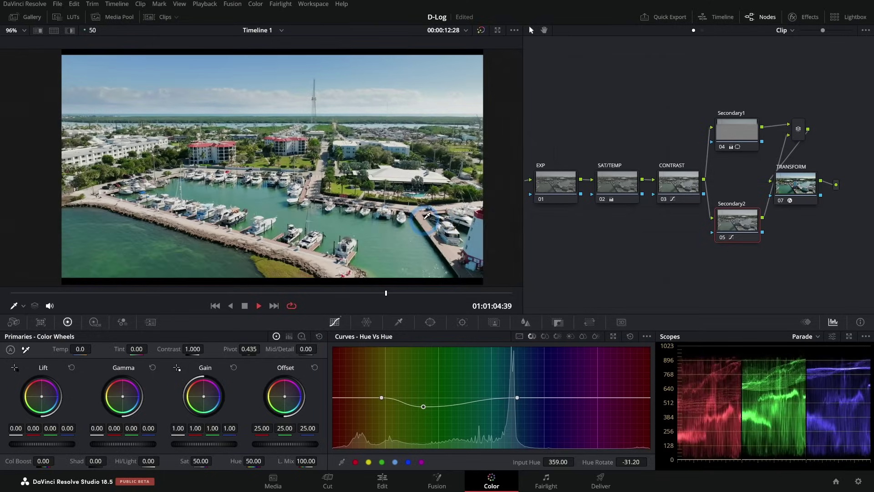
click(482, 30)
key(space)
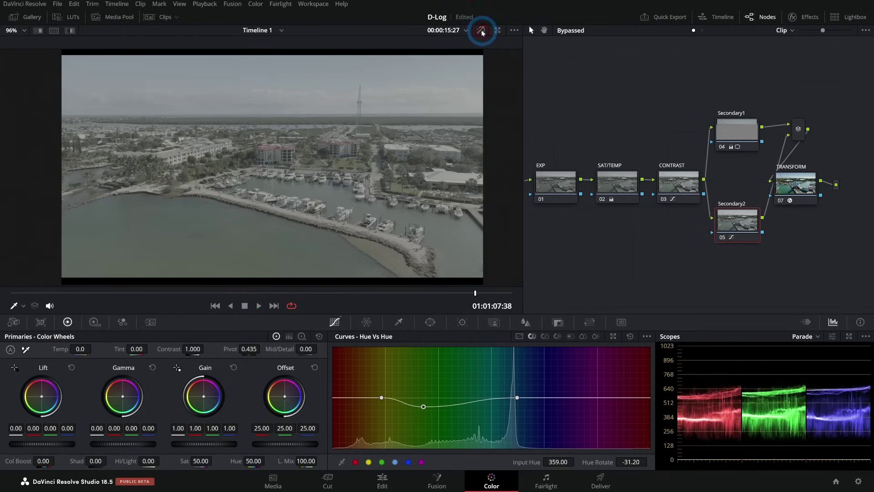
click(481, 30)
- Review the grade node by node, re-enabling the disabled nodes in order through CONTRAST, Secondary1 and Secondary2
click(478, 159)
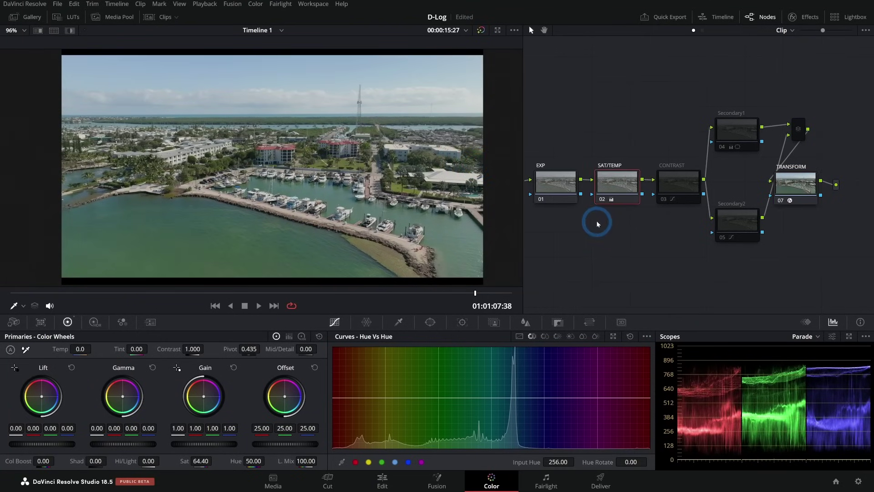
click(676, 194)
click(740, 137)
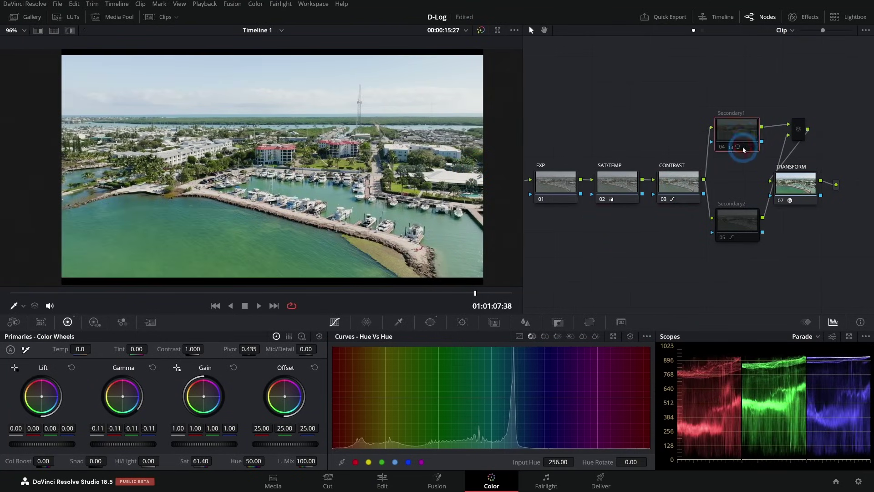
click(737, 223)
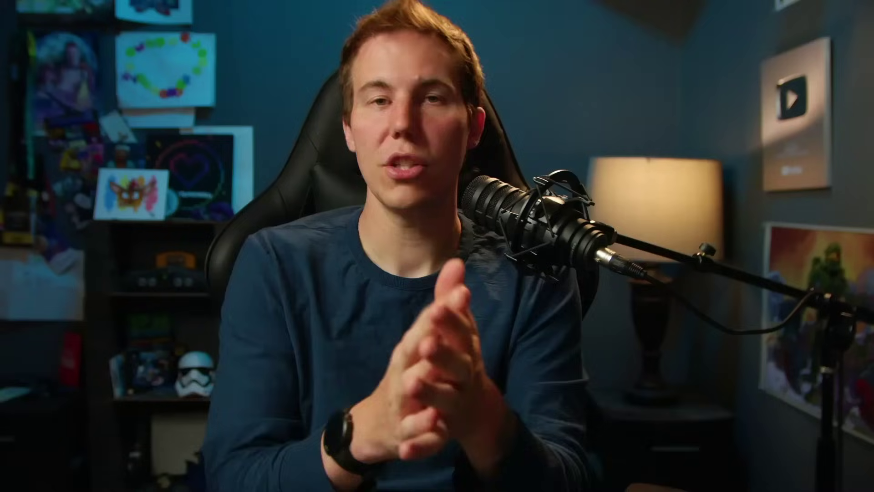